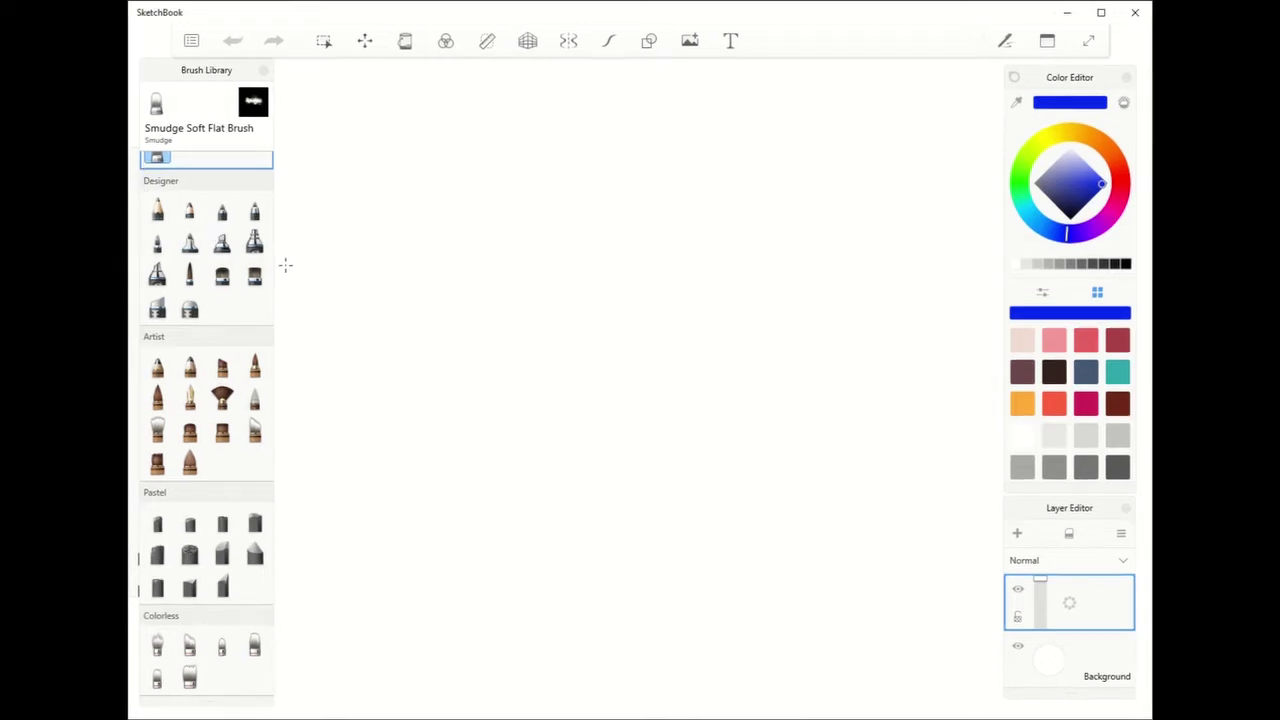
Step: Collapse the Brush Library panel down to the compact basic brush toolbar
click(264, 70)
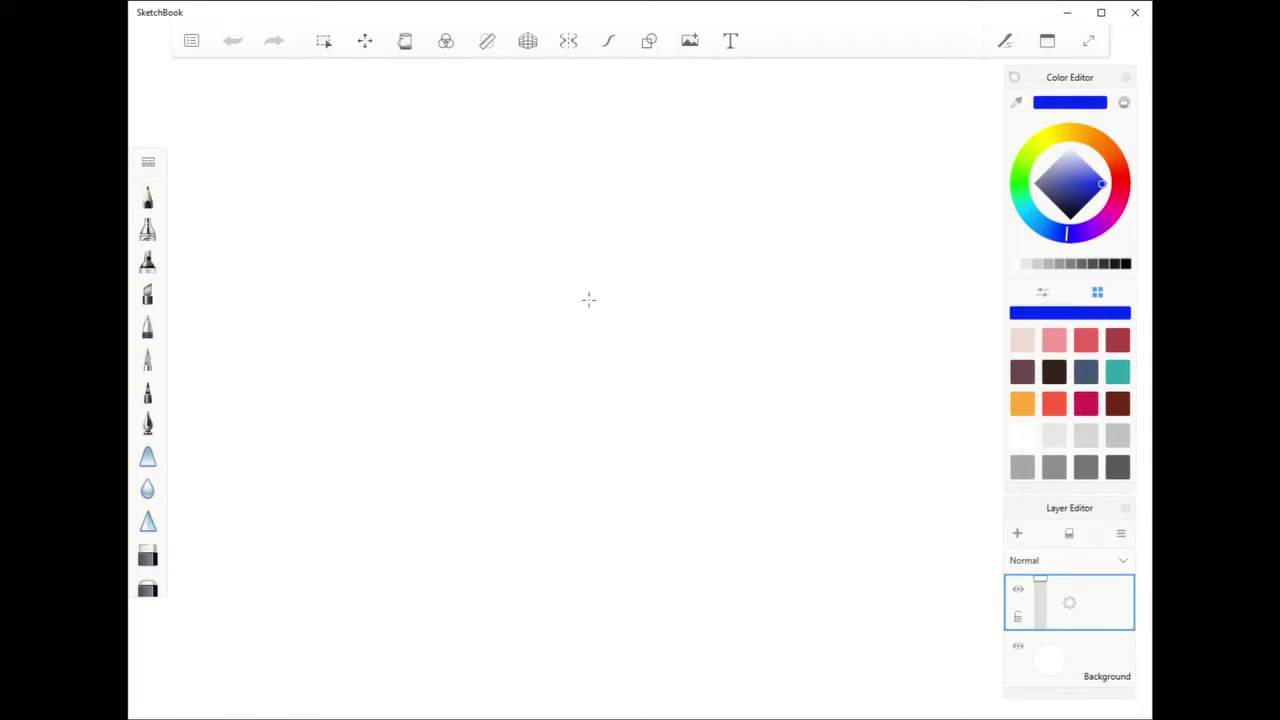
Step: Paint a solid yellow patch with the Paintbrush, then a red patch just to its right
click(1043, 137)
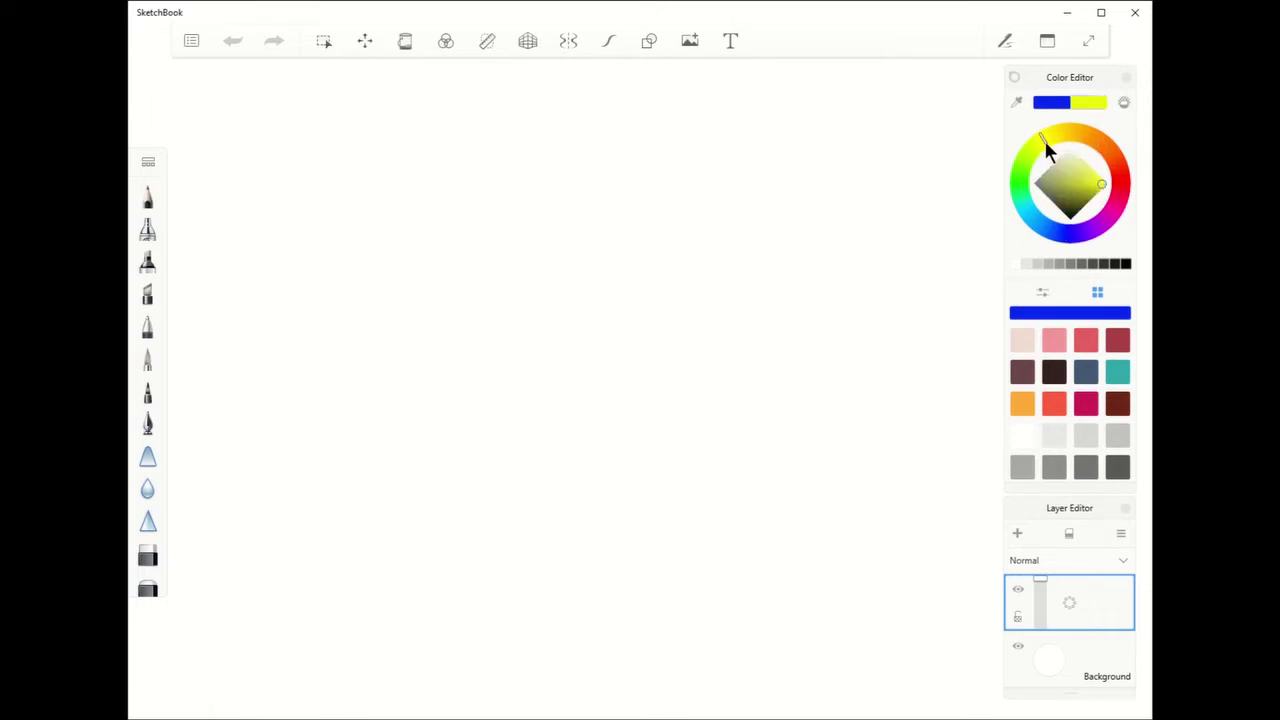
click(154, 366)
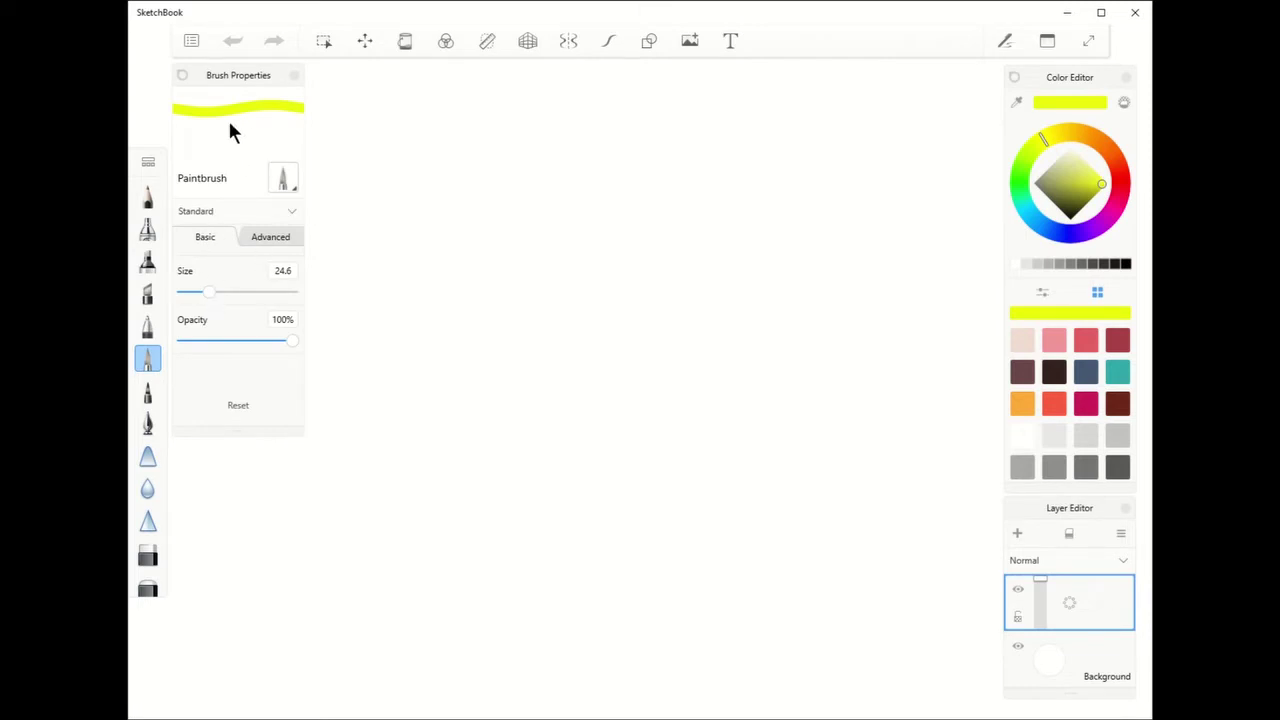
click(294, 75)
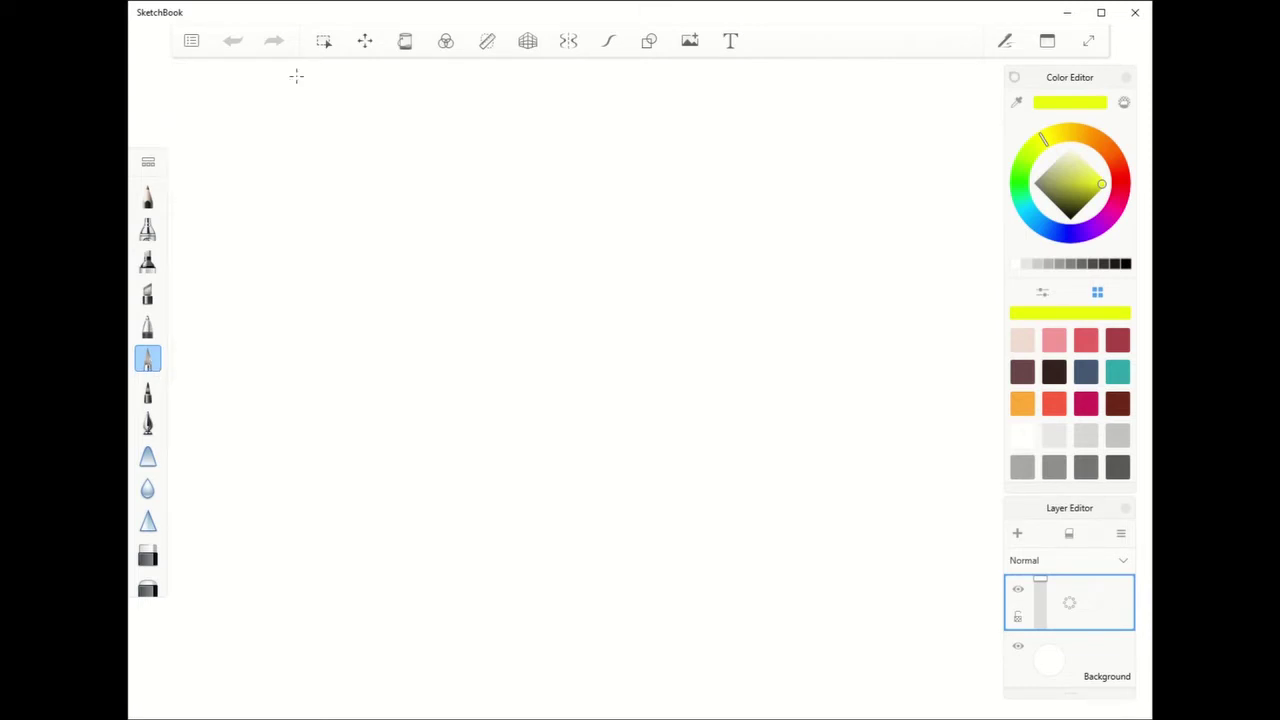
mouse_move(254, 120)
mouse_down()
mouse_move(337, 117)
mouse_move(248, 123)
mouse_move(323, 133)
mouse_move(366, 168)
mouse_move(249, 187)
mouse_move(362, 121)
mouse_move(367, 180)
mouse_move(270, 188)
mouse_move(251, 175)
mouse_move(244, 126)
mouse_move(345, 102)
mouse_up()
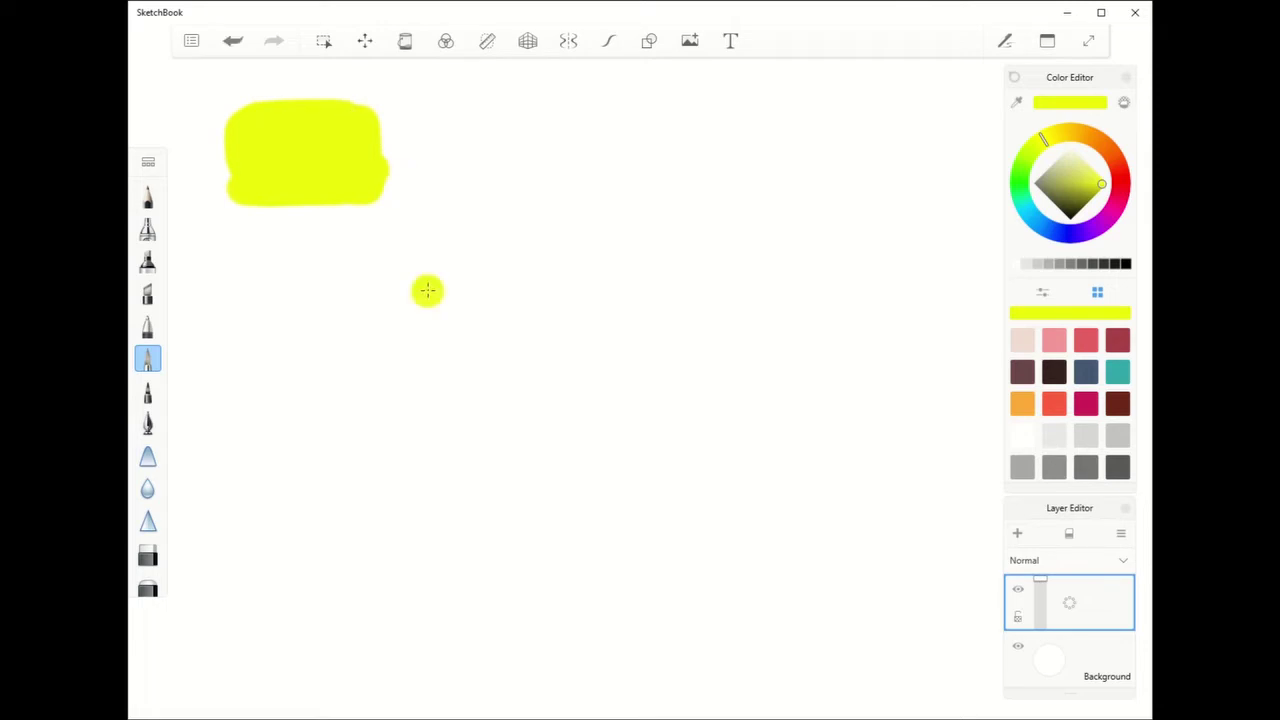
click(1123, 178)
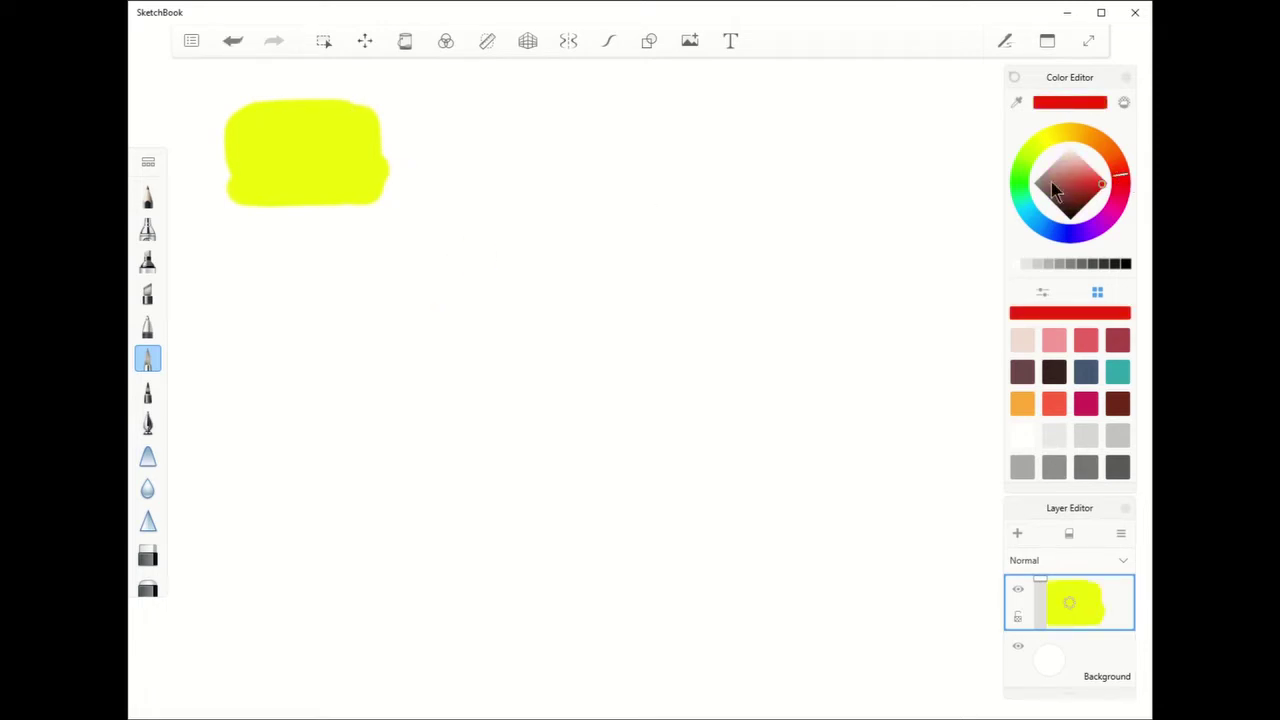
mouse_move(392, 105)
mouse_down()
mouse_move(391, 198)
mouse_move(491, 201)
mouse_move(487, 133)
mouse_move(465, 113)
mouse_move(394, 117)
mouse_move(461, 128)
mouse_move(458, 157)
mouse_move(480, 179)
mouse_up()
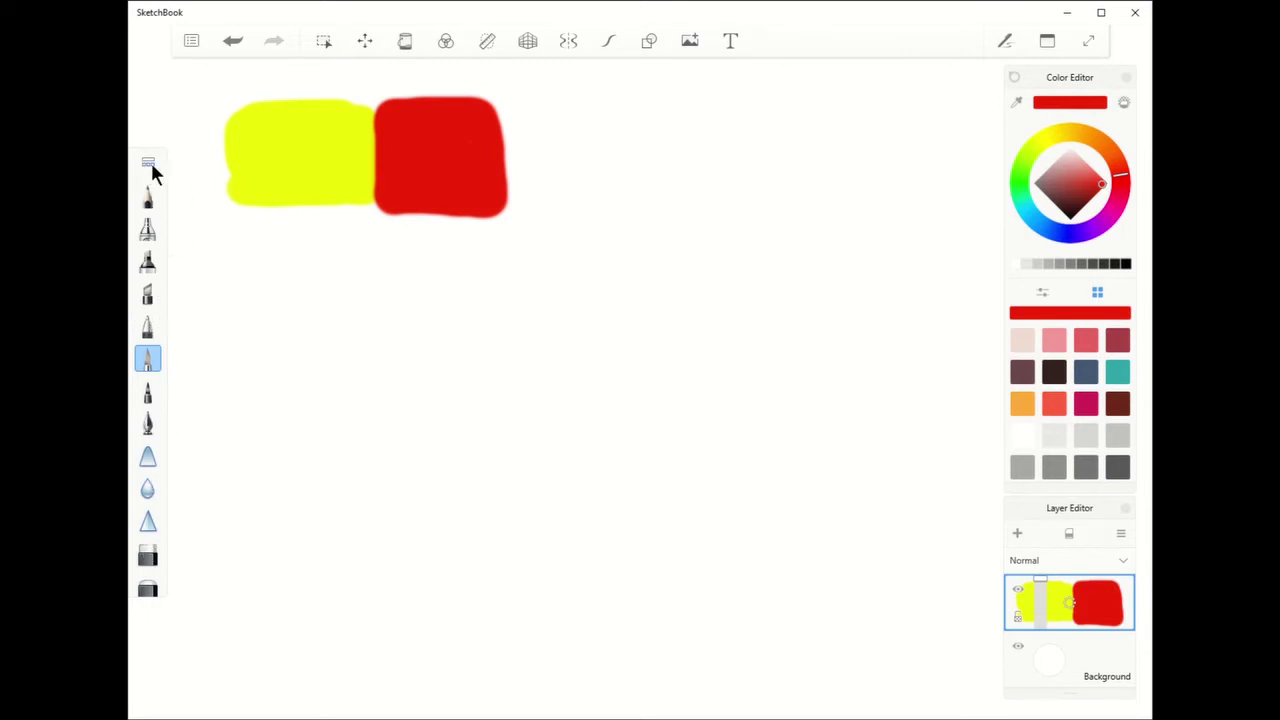
Step: Open the full Brush Library, scroll down to the Pastel brushes, and undo a stray stroke
click(149, 164)
scroll(191, 251, up, 10)
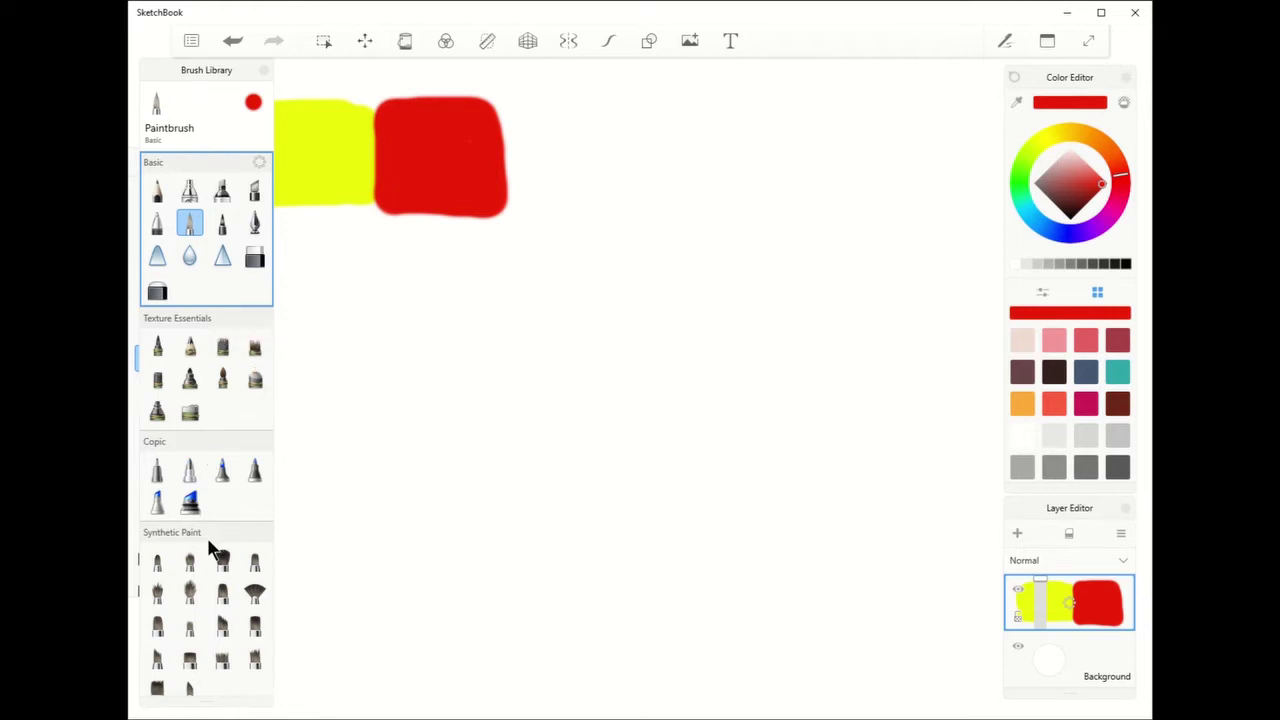
scroll(218, 418, down, 1)
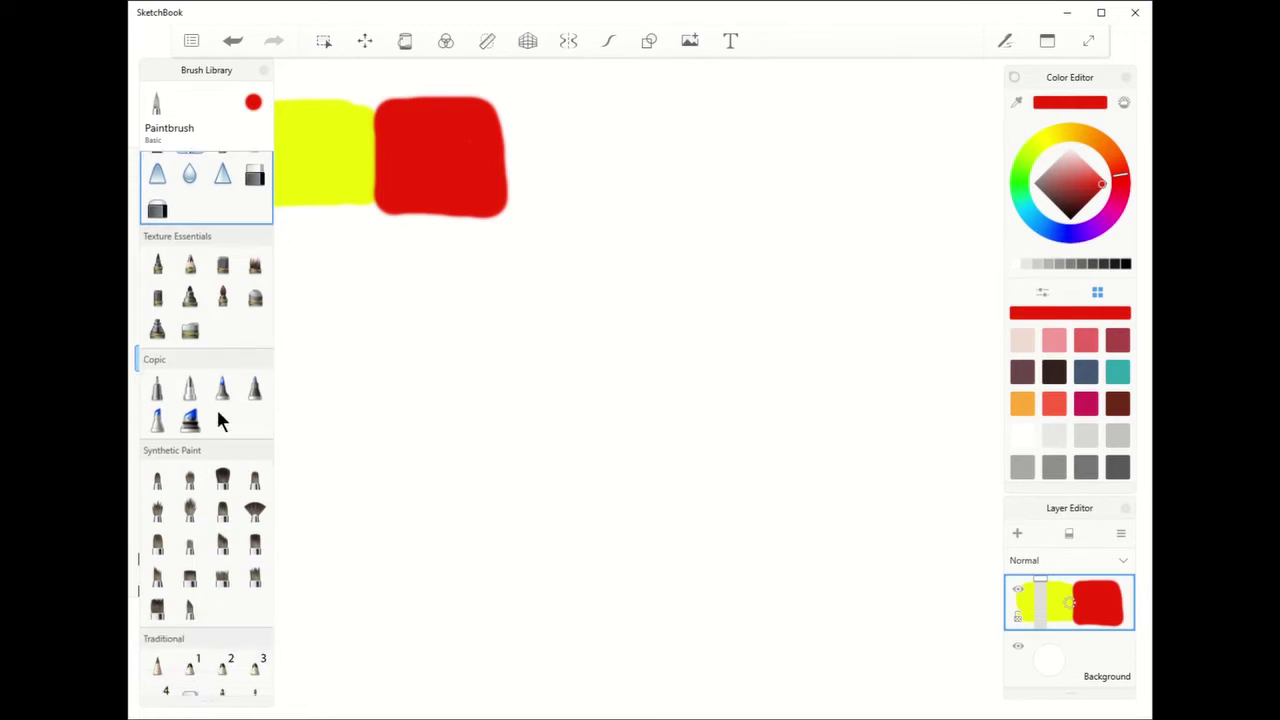
scroll(220, 420, down, 6)
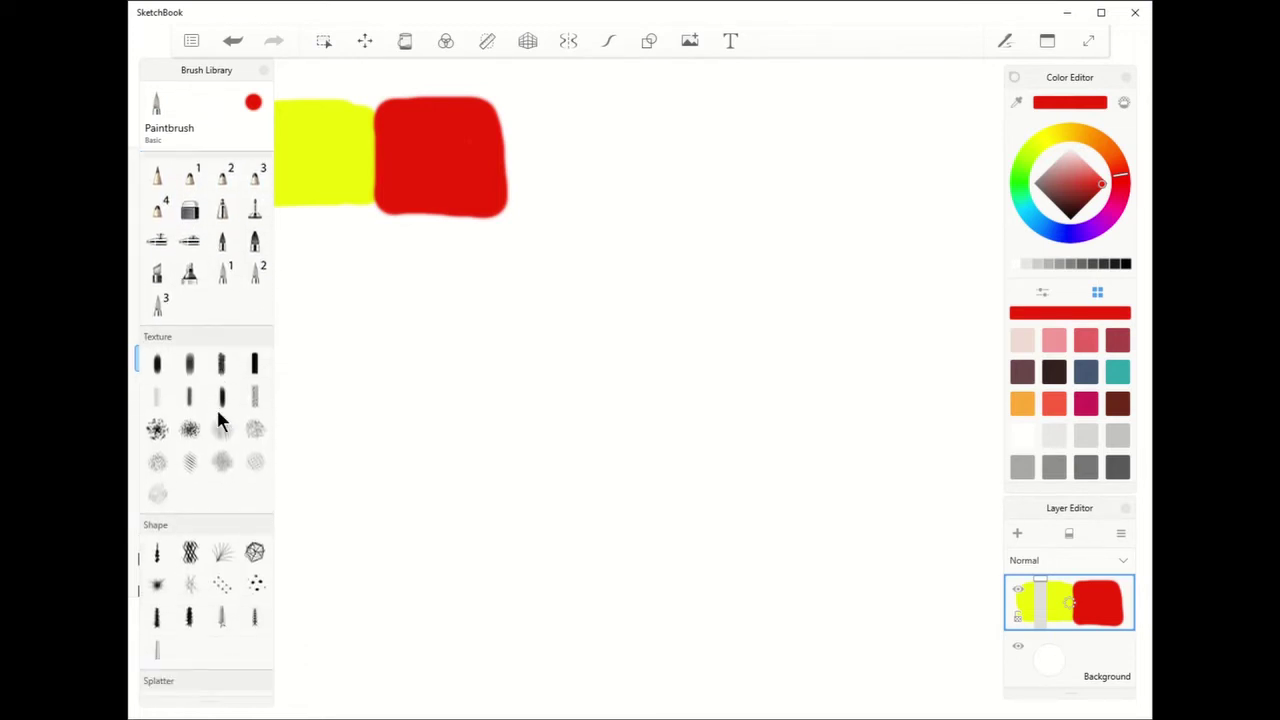
scroll(220, 420, down, 5)
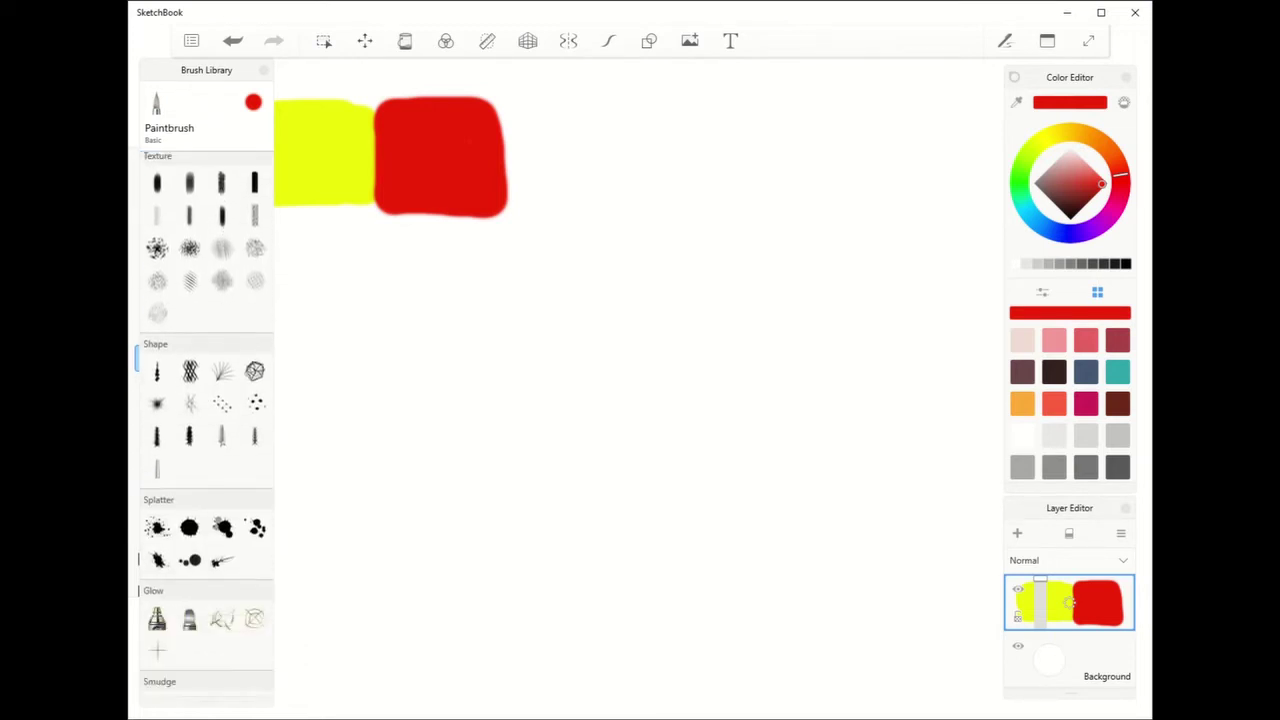
scroll(207, 423, down, 3)
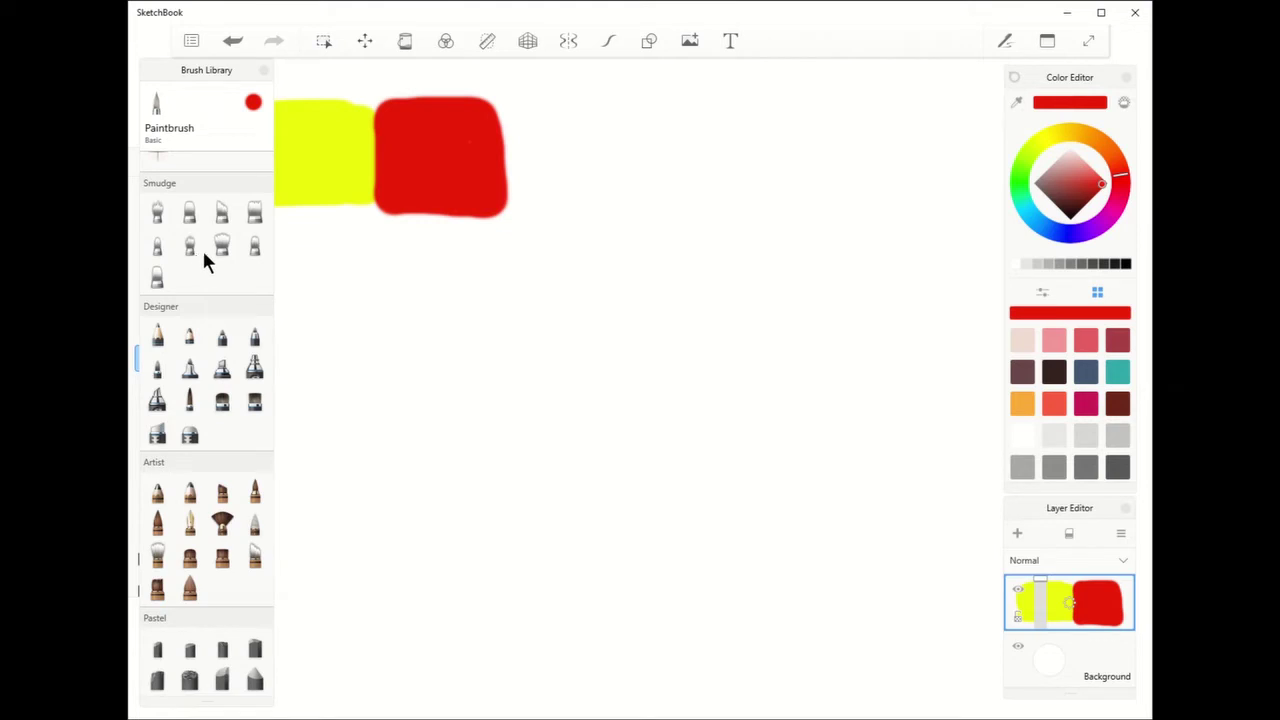
scroll(193, 252, down, 2)
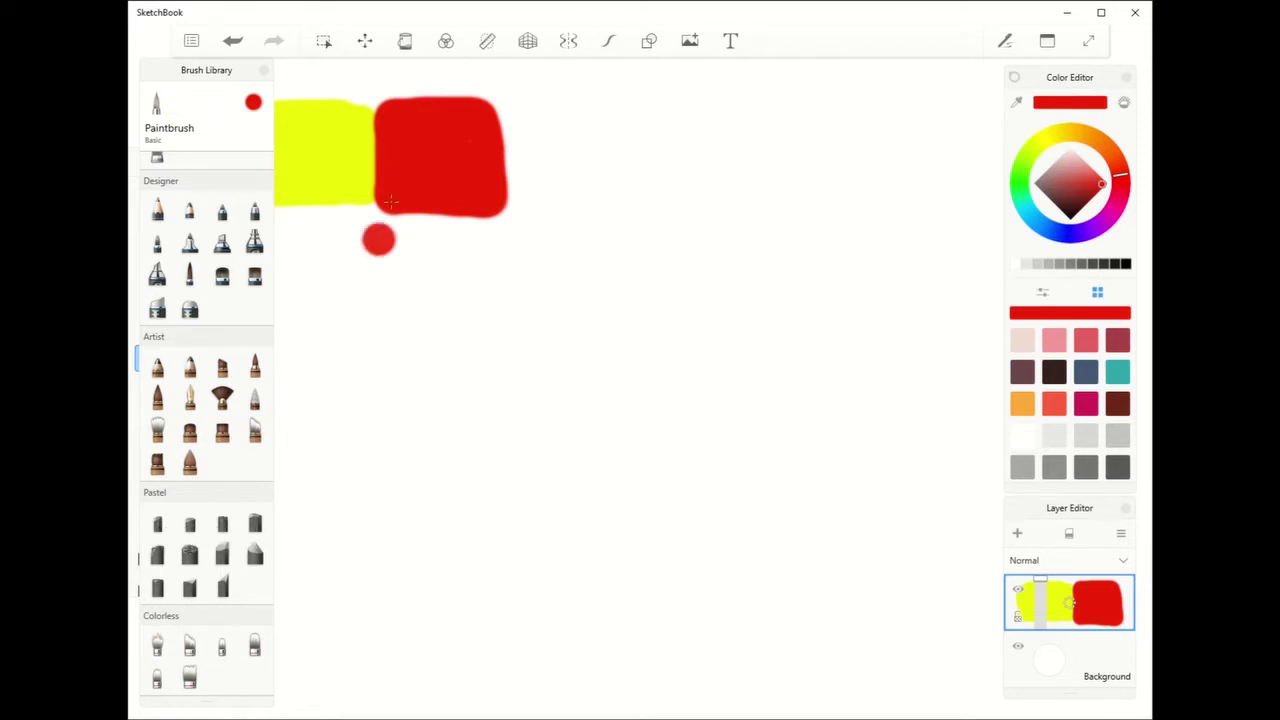
drag(374, 145, 380, 200)
key(ctrl+z)
Step: Select the Super Soft Blender pastel brush and review its properties: size 42.1, flow 8%, blending 30%
click(157, 522)
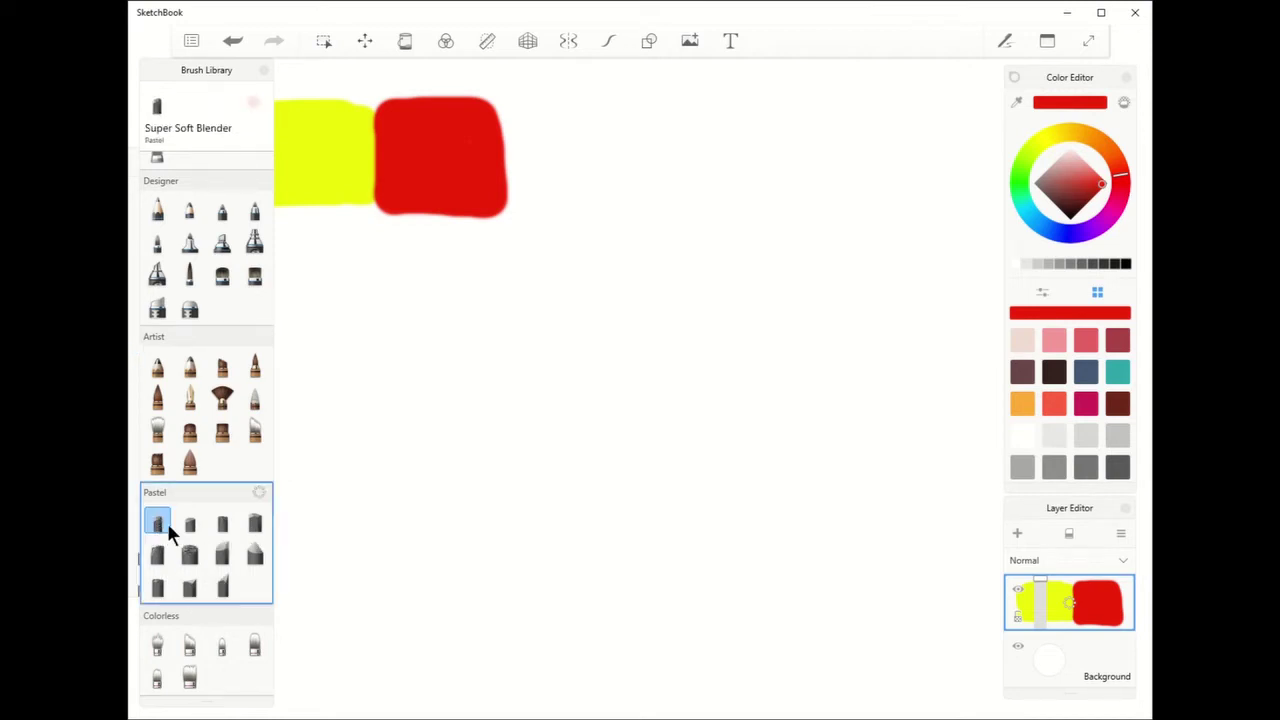
click(160, 528)
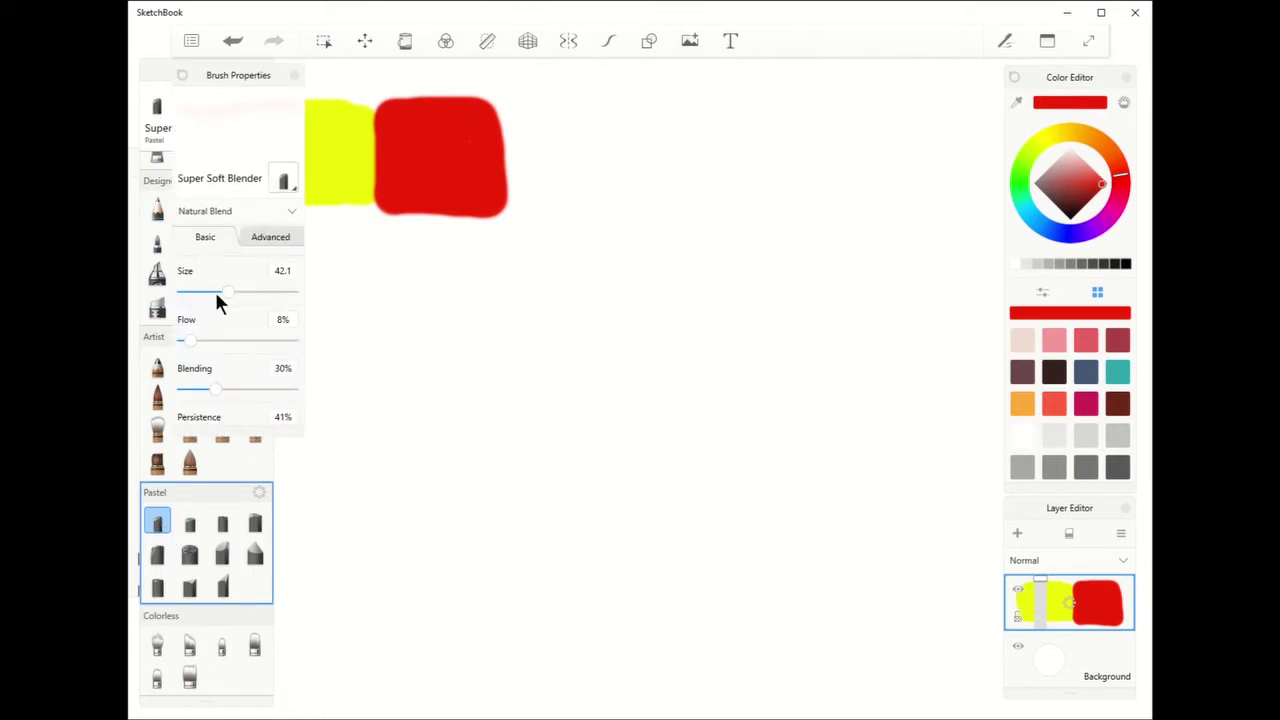
scroll(223, 300, down, 3)
scroll(225, 312, down, 1)
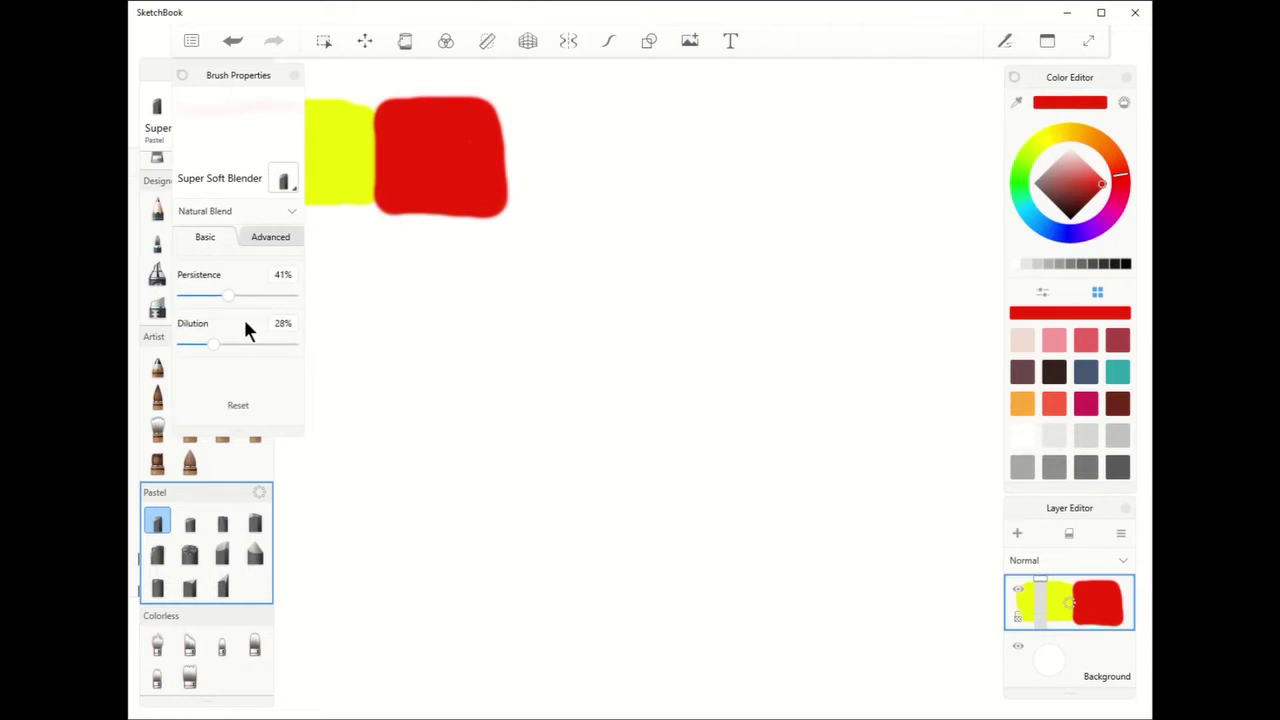
scroll(252, 292, up, 3)
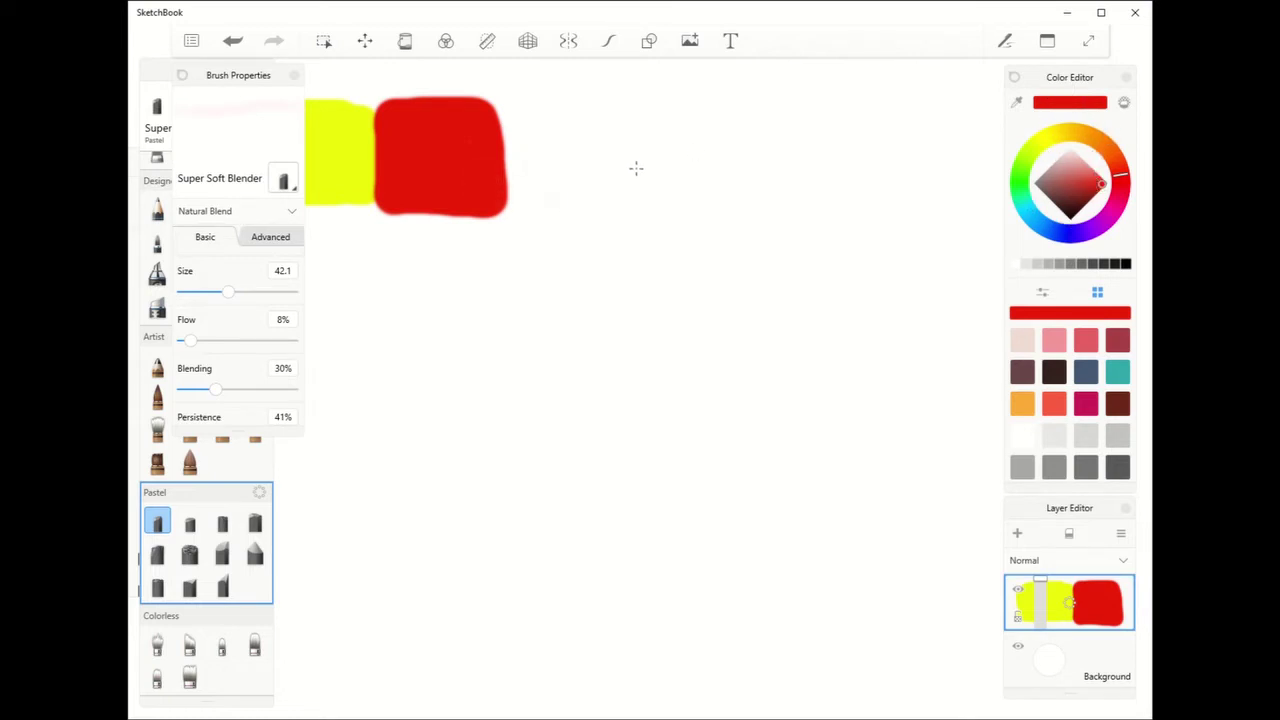
Step: Lay a soft peach blotch right of the red patch, layering yellow and red strokes
mouse_move(632, 166)
mouse_down()
mouse_move(636, 201)
mouse_move(602, 179)
mouse_move(655, 186)
mouse_up()
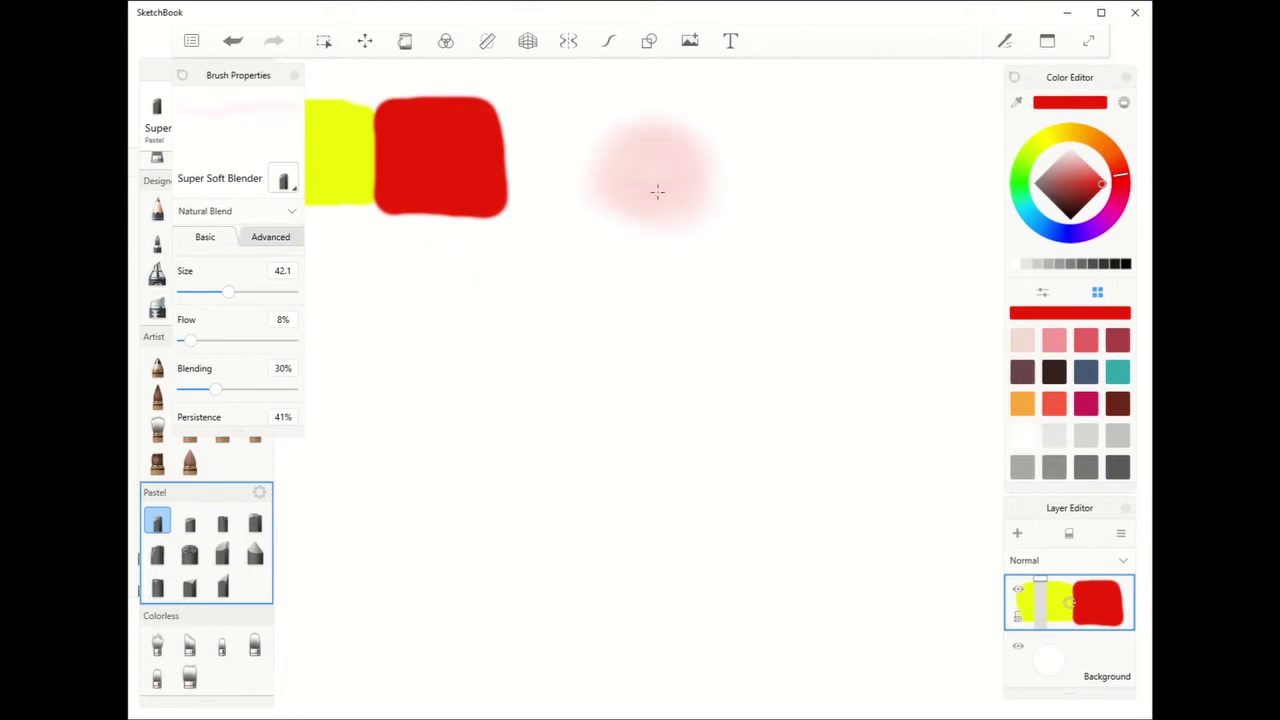
mouse_move(618, 185)
mouse_down()
mouse_move(656, 188)
mouse_move(654, 172)
mouse_move(702, 147)
mouse_move(648, 143)
mouse_move(634, 124)
mouse_move(611, 134)
mouse_move(627, 172)
mouse_move(652, 155)
mouse_up()
click(1045, 140)
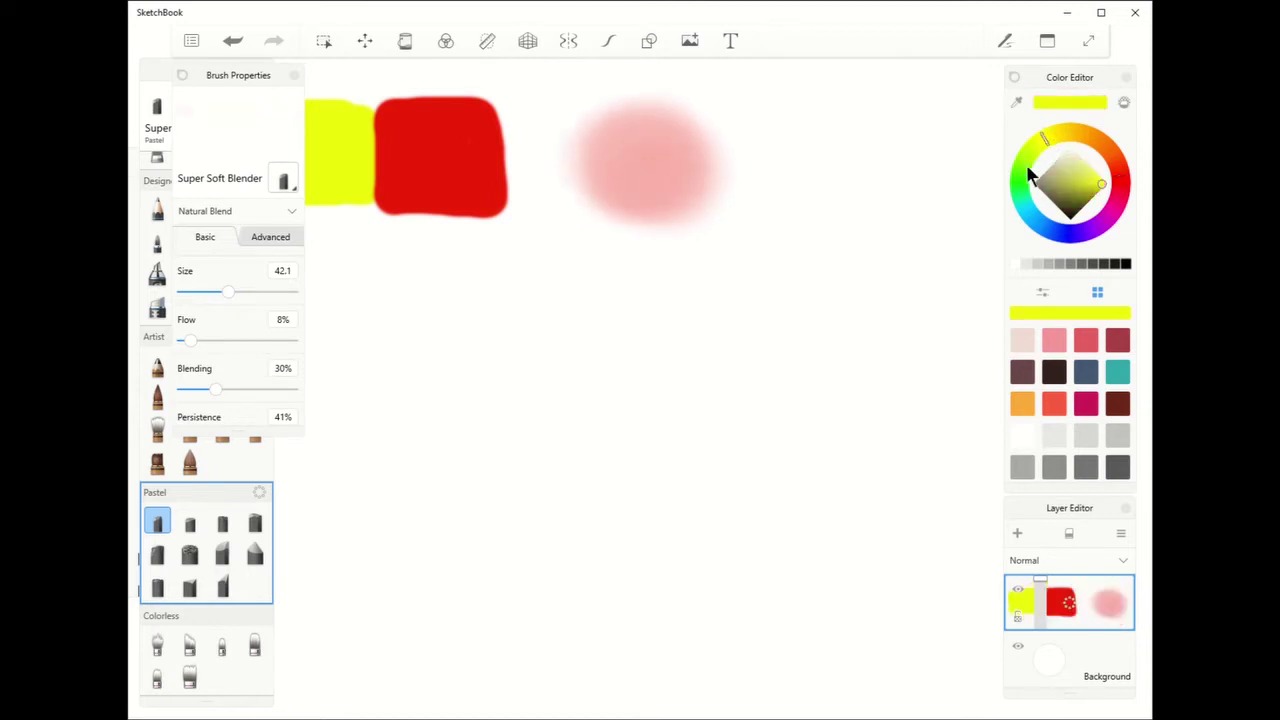
mouse_move(637, 172)
mouse_down()
mouse_move(654, 149)
mouse_move(610, 148)
mouse_up()
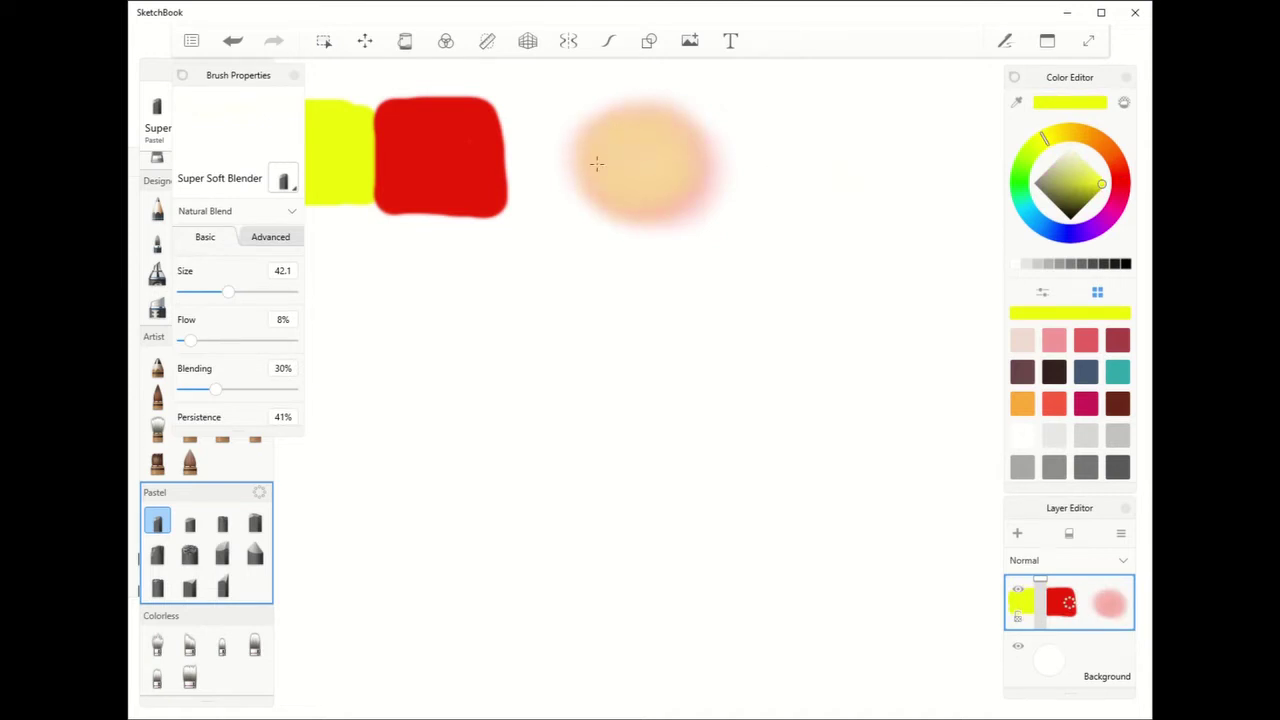
click(1120, 188)
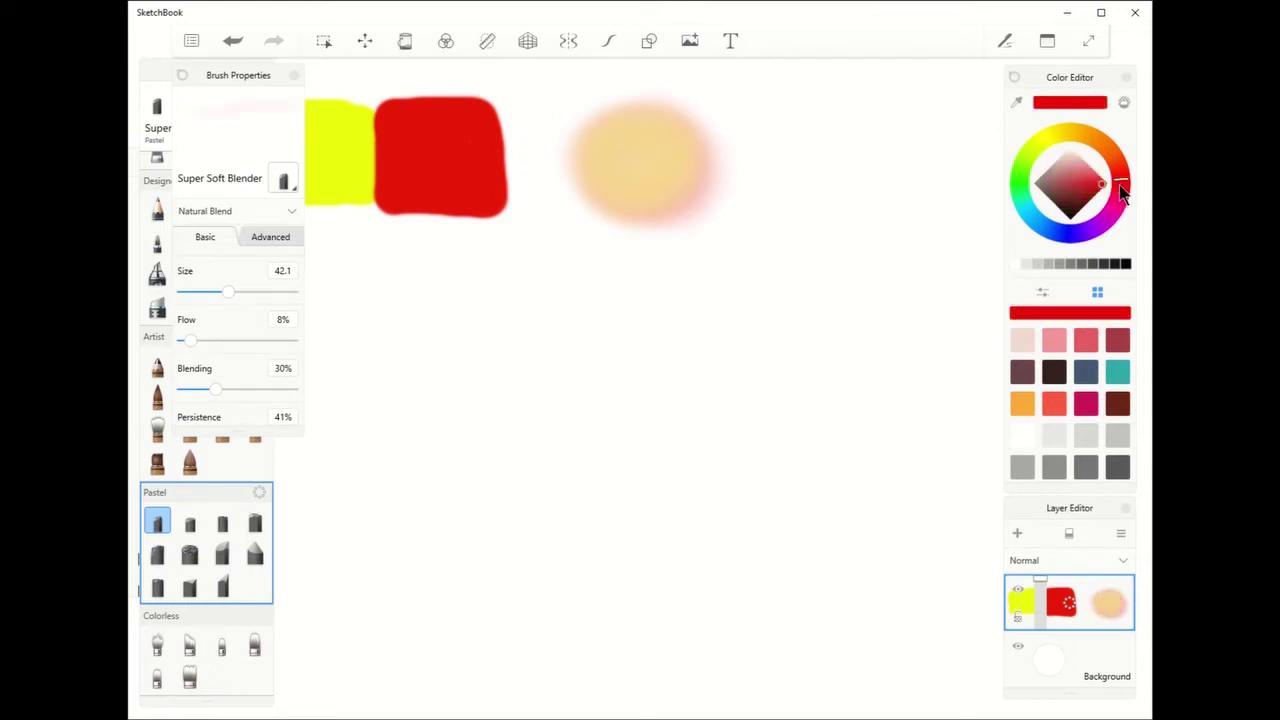
mouse_move(631, 169)
mouse_down()
mouse_move(600, 162)
mouse_move(611, 137)
mouse_move(648, 143)
mouse_up()
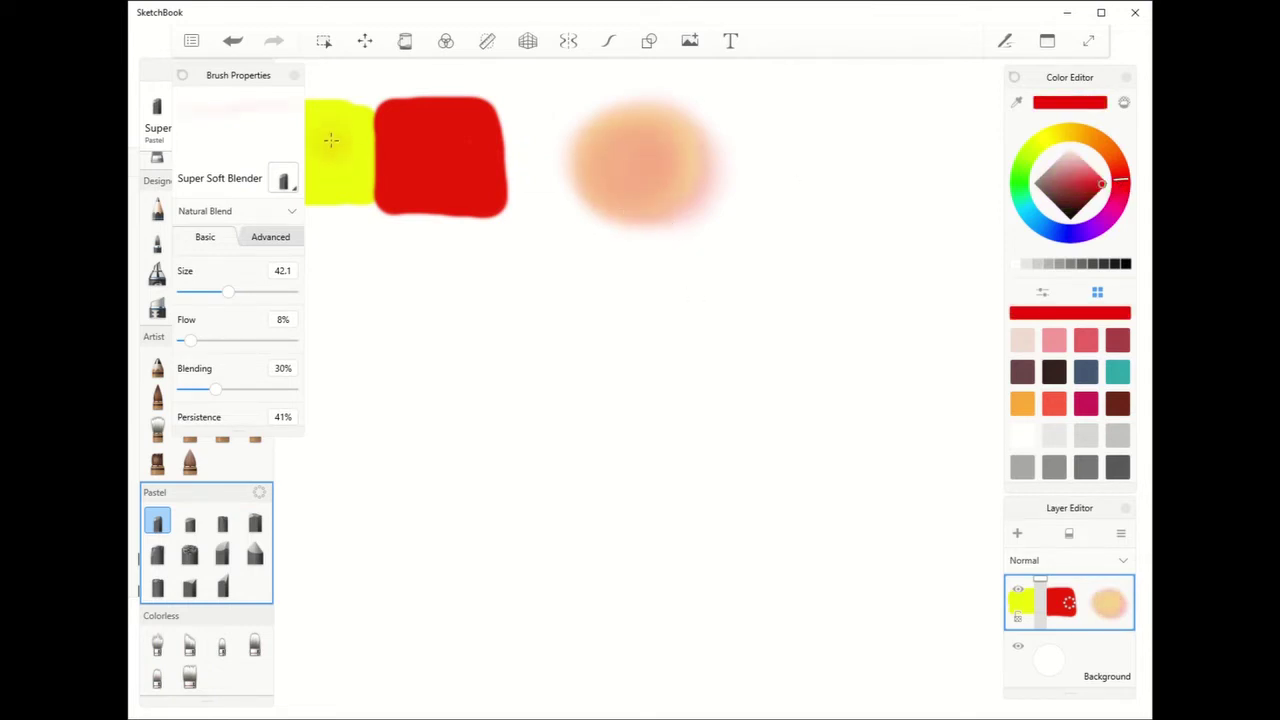
Step: Blend the yellow–red boundary toward orange with red and yellow blender strokes
mouse_move(366, 135)
mouse_down()
mouse_move(368, 175)
mouse_move(362, 115)
mouse_move(350, 190)
mouse_move(366, 130)
mouse_move(389, 180)
mouse_move(368, 200)
mouse_move(360, 110)
mouse_move(345, 190)
mouse_move(400, 188)
mouse_move(340, 160)
mouse_move(330, 190)
mouse_move(373, 124)
mouse_up()
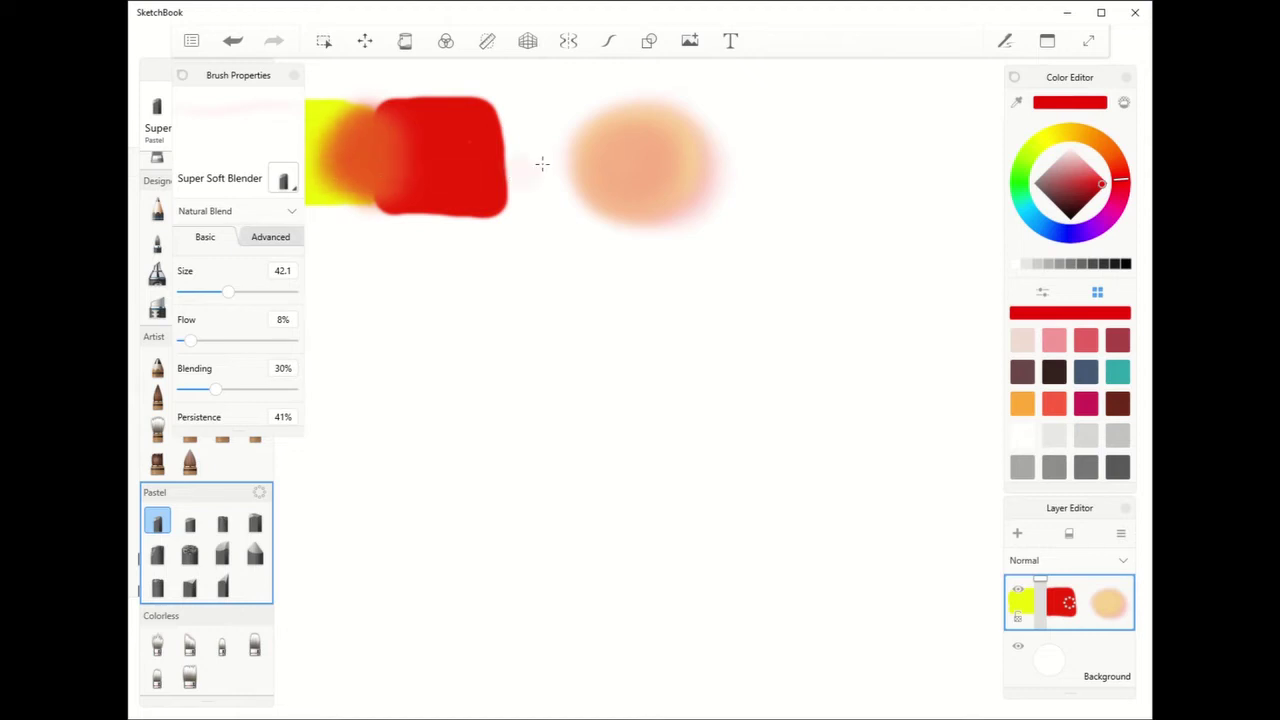
click(1044, 143)
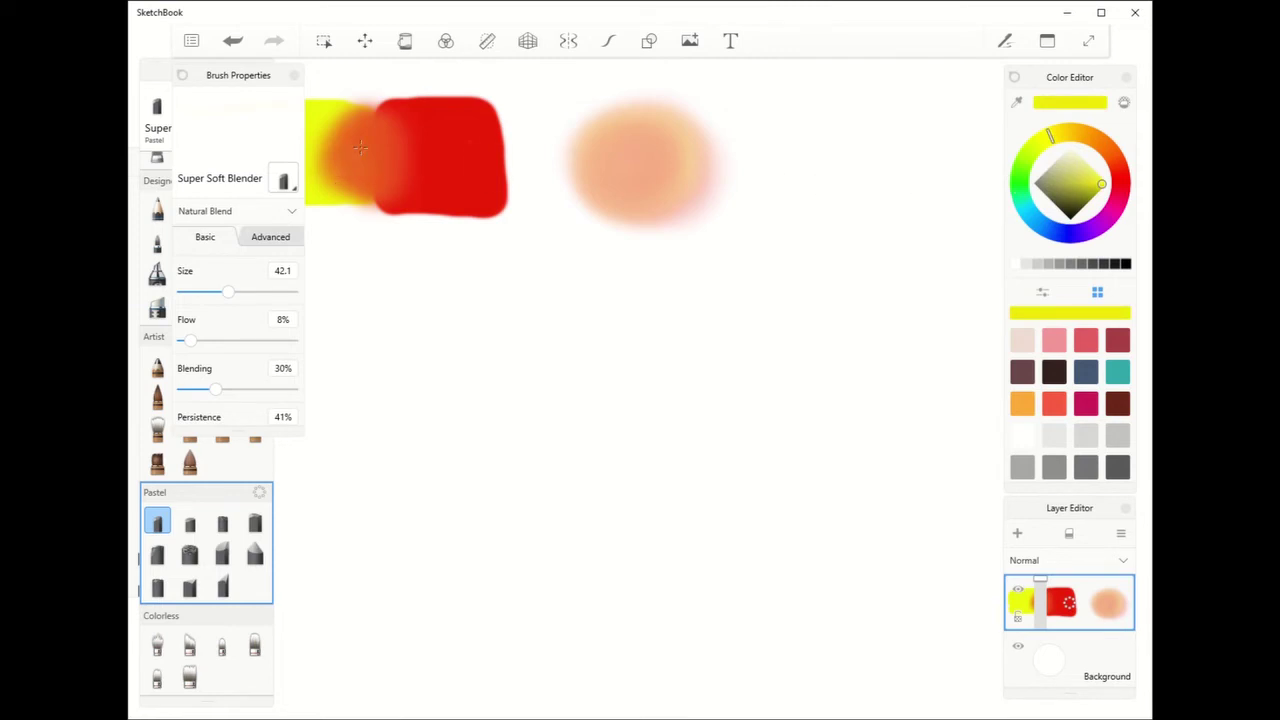
mouse_move(360, 148)
mouse_down()
mouse_move(345, 168)
mouse_move(346, 150)
mouse_move(353, 170)
mouse_move(392, 128)
mouse_move(400, 170)
mouse_move(350, 156)
mouse_move(385, 168)
mouse_up()
Step: Undo the last three blending strokes on the yellow–red seam
click(235, 43)
click(235, 43)
click(234, 41)
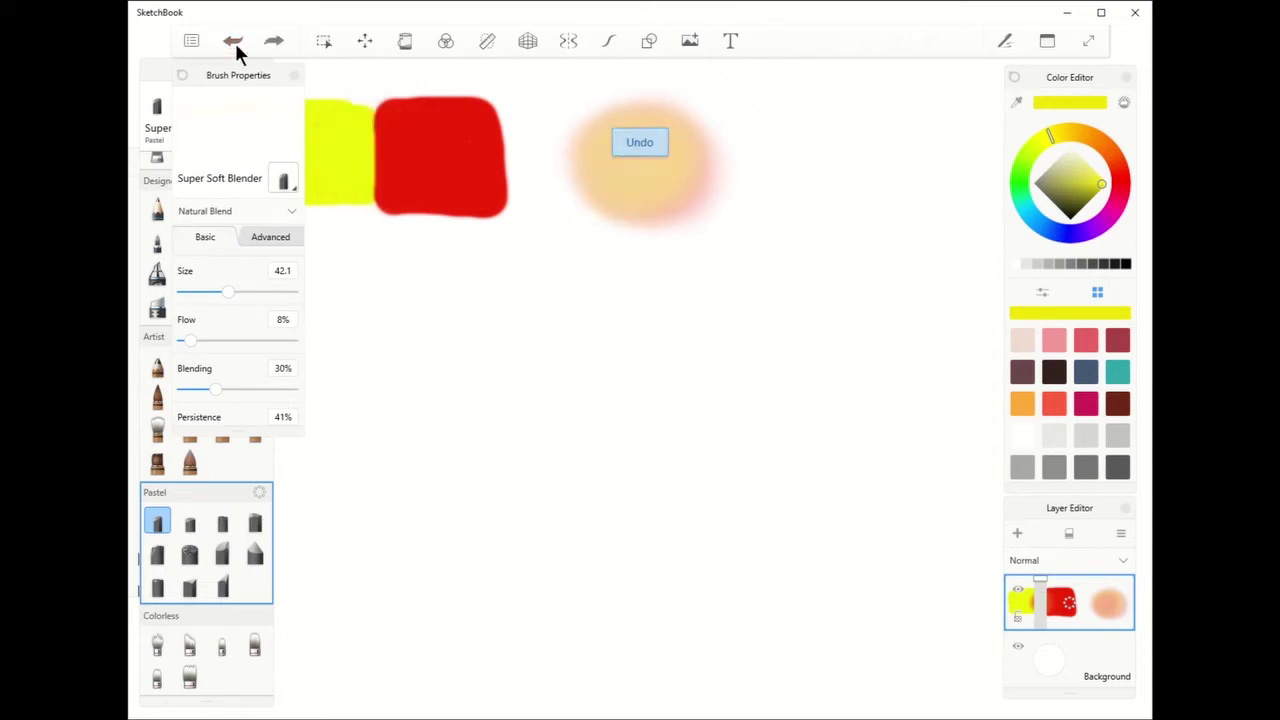
Step: Select the Smudge Soft Flat Brush and set size 32.3, flow 31% and strength 30%
click(292, 76)
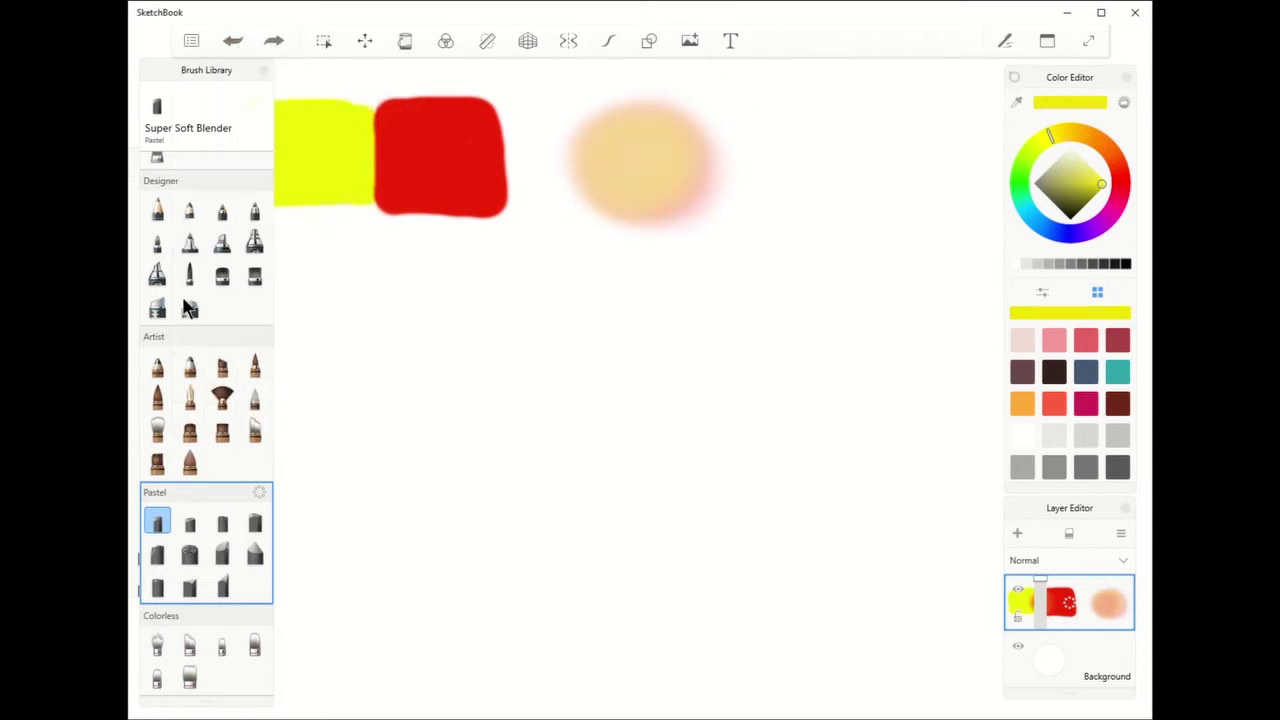
scroll(186, 304, up, 2)
scroll(185, 305, up, 1)
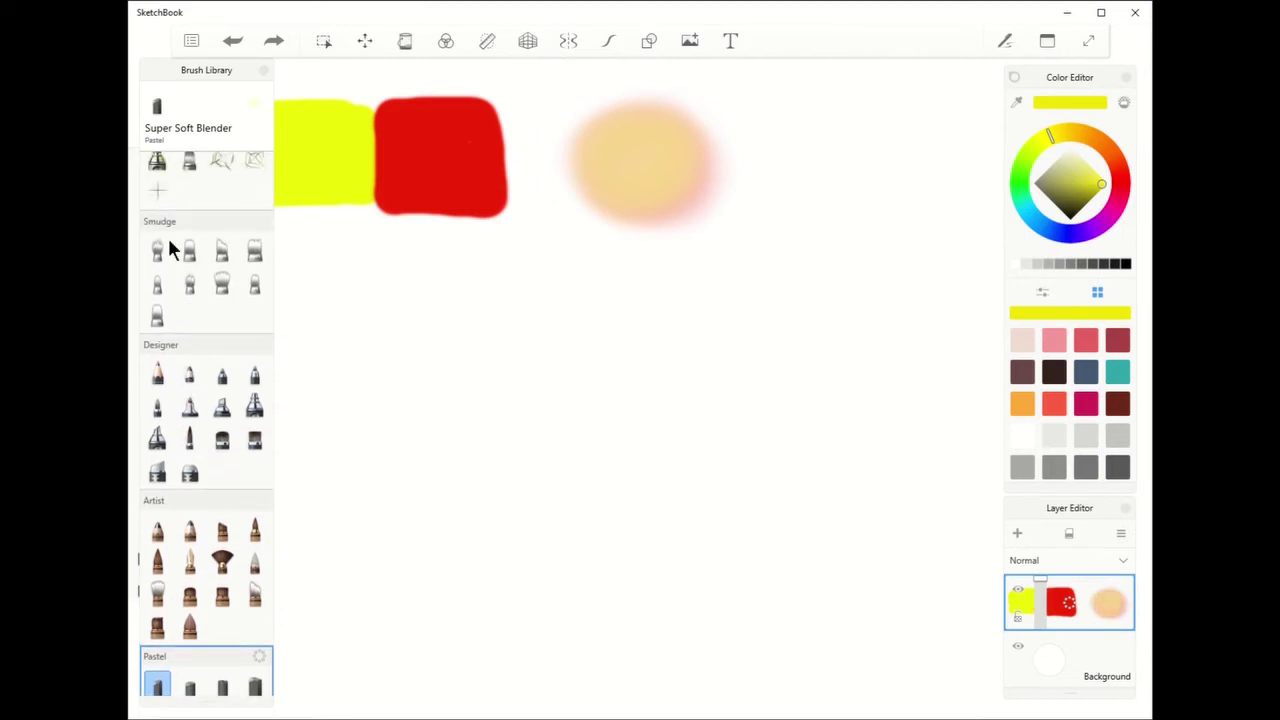
click(157, 316)
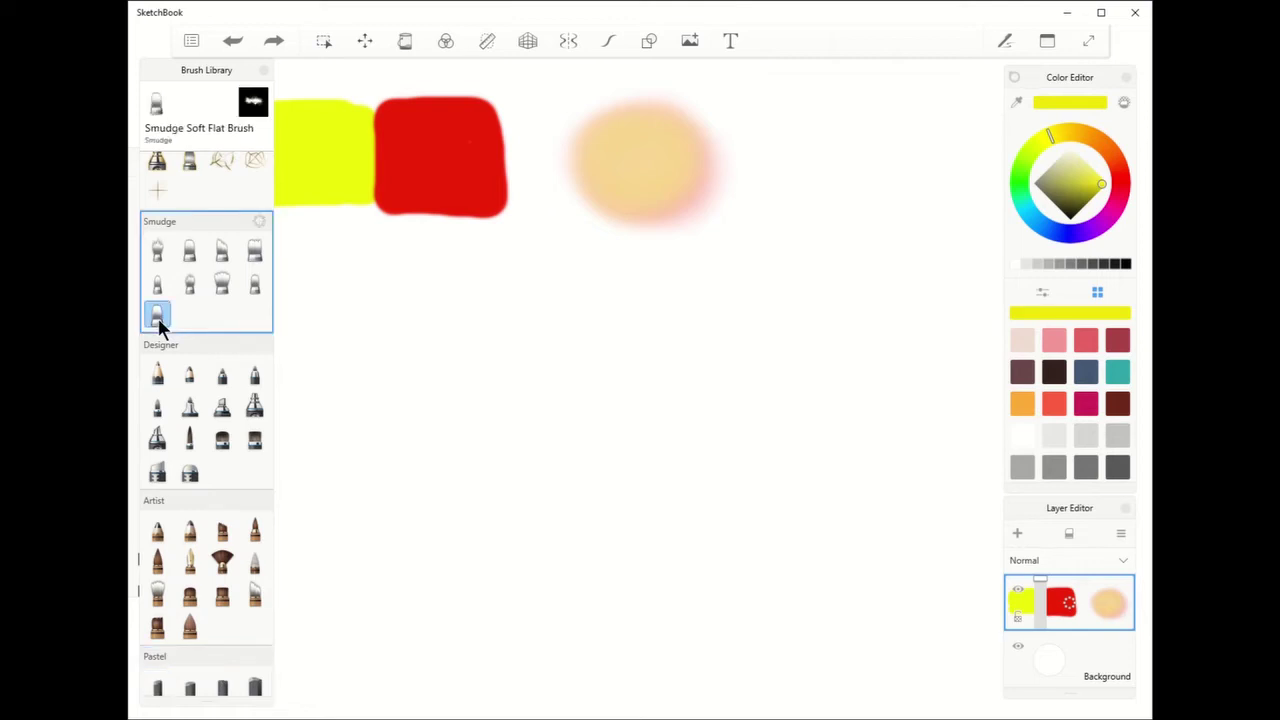
click(157, 320)
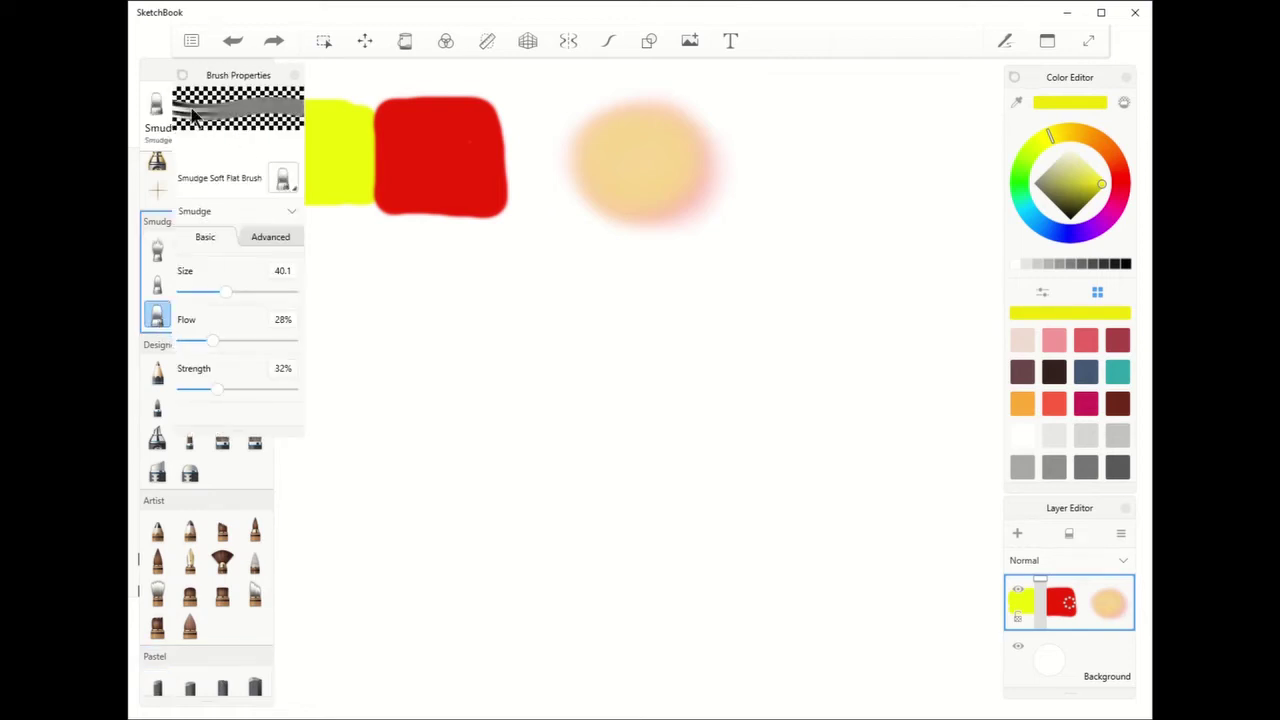
mouse_move(224, 289)
mouse_down()
mouse_move(267, 288)
mouse_move(211, 291)
mouse_up()
mouse_move(224, 341)
mouse_down()
mouse_move(257, 343)
mouse_move(186, 346)
mouse_move(219, 346)
mouse_move(229, 388)
mouse_move(277, 388)
mouse_move(194, 388)
mouse_move(217, 389)
mouse_up()
scroll(231, 360, down, 1)
scroll(227, 356, up, 1)
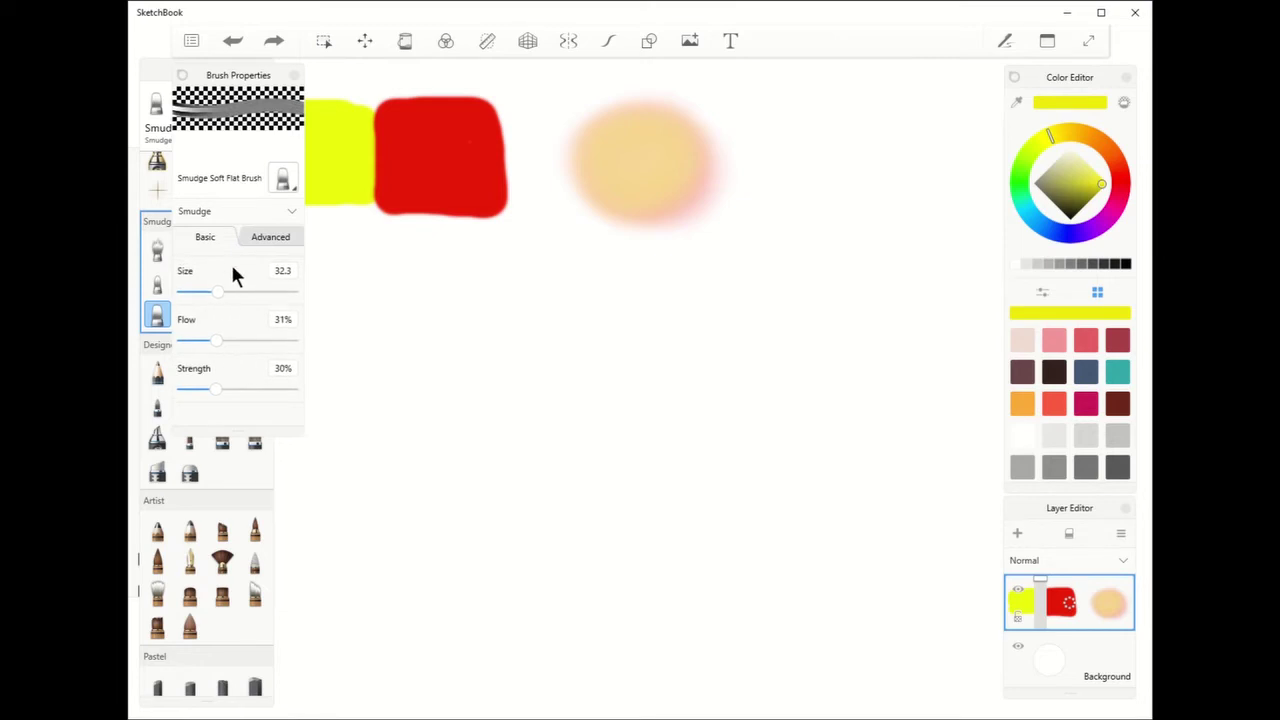
Step: Smudge up and down along the yellow–red seam into a soft, streaky transition
click(296, 80)
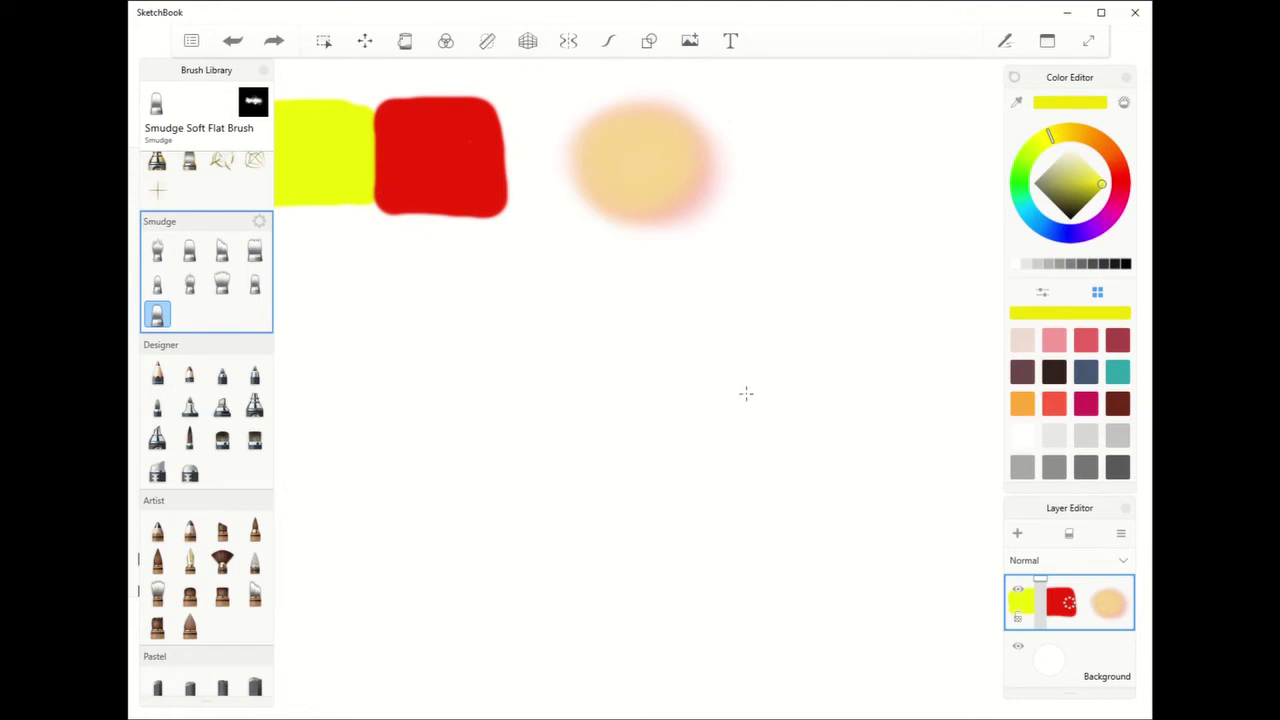
click(466, 440)
mouse_move(369, 188)
mouse_down()
mouse_move(376, 156)
mouse_move(376, 183)
mouse_move(375, 148)
mouse_move(372, 185)
mouse_move(377, 121)
mouse_move(370, 183)
mouse_up()
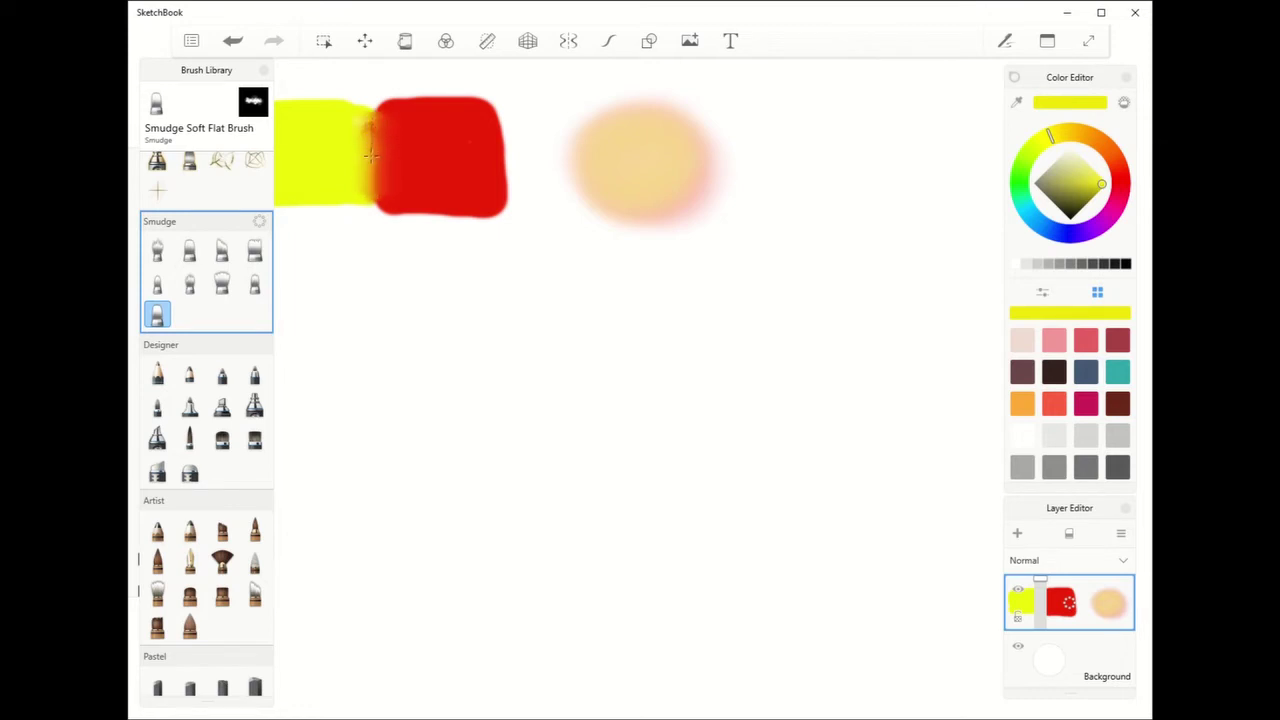
mouse_move(370, 176)
mouse_down()
mouse_move(373, 138)
mouse_move(374, 203)
mouse_move(369, 120)
mouse_move(371, 213)
mouse_move(368, 110)
mouse_move(365, 197)
mouse_move(369, 155)
mouse_move(390, 235)
mouse_up()
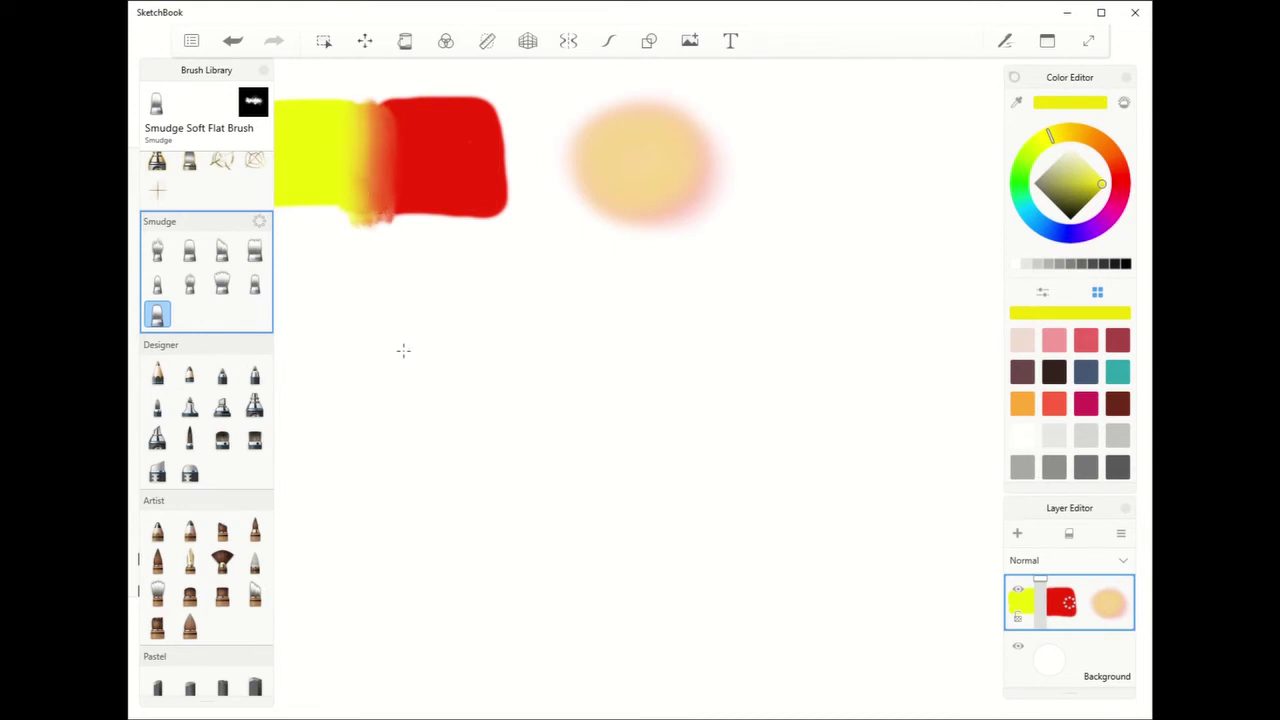
Step: With the basic Paintbrush, paint a yellow stripe near the bottom and an orange stripe above it
click(264, 74)
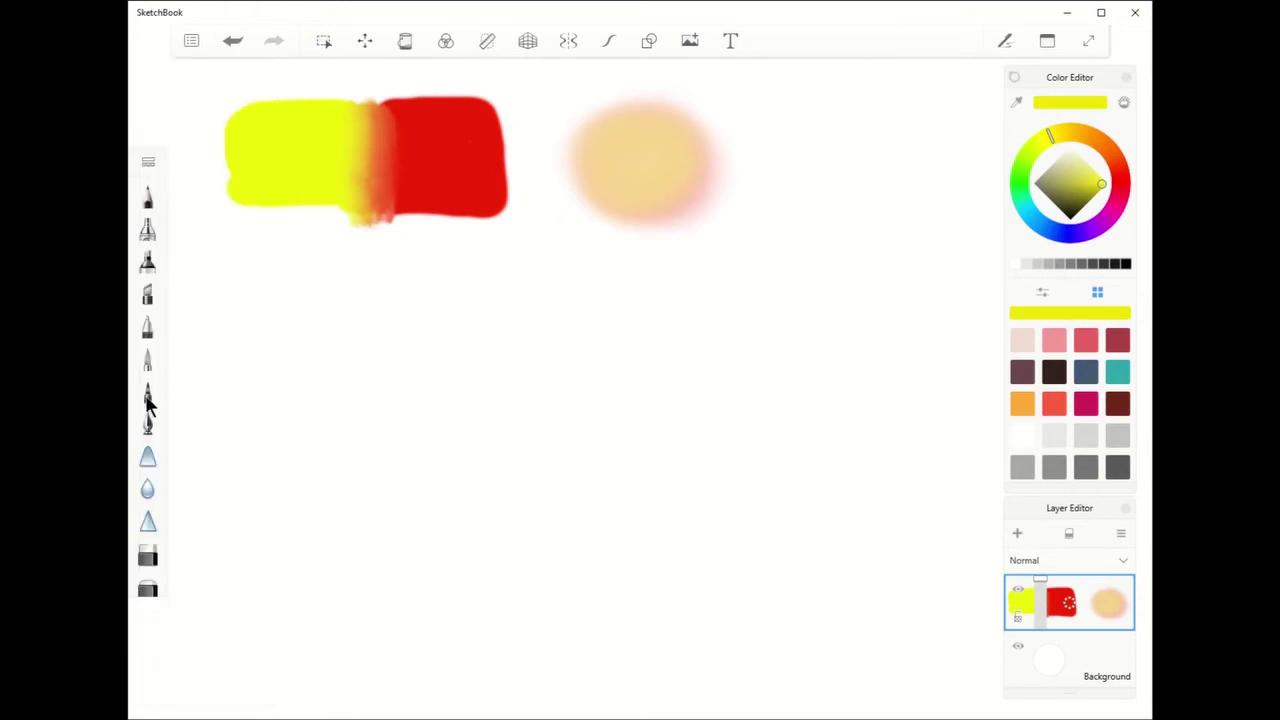
click(149, 362)
click(149, 362)
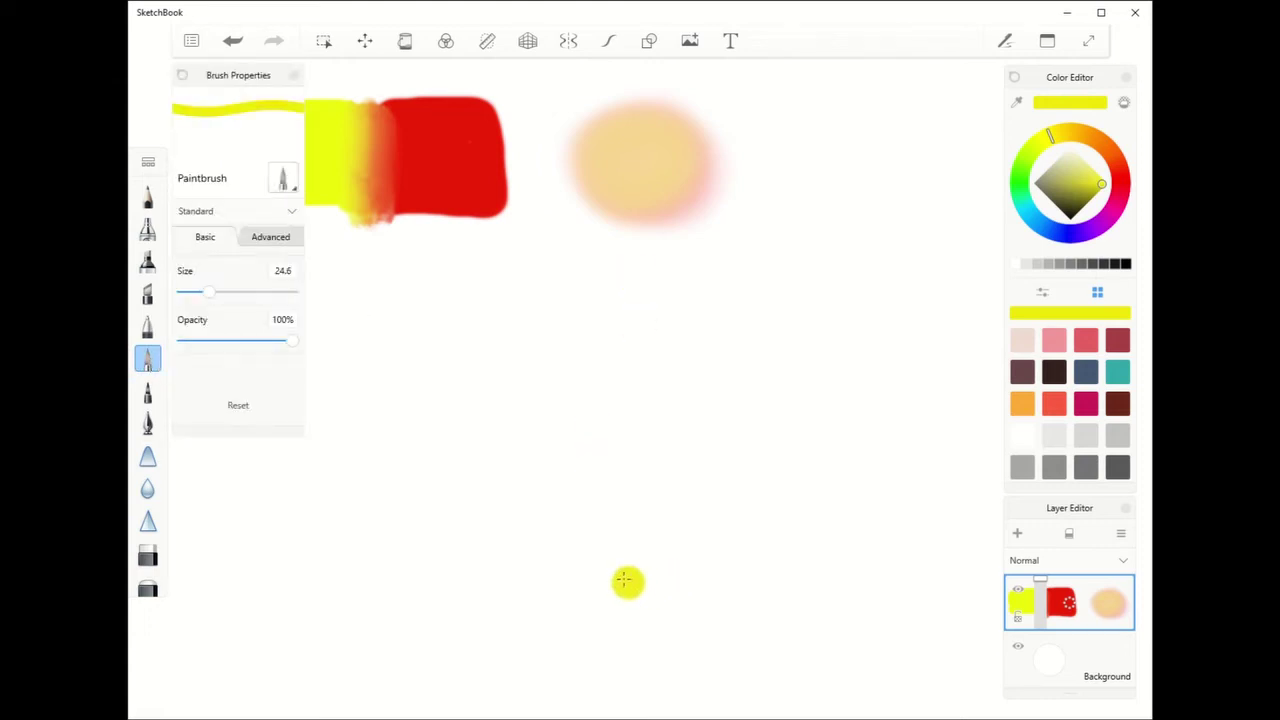
mouse_move(626, 581)
mouse_down()
mouse_move(669, 591)
mouse_move(523, 597)
mouse_move(571, 571)
mouse_move(517, 571)
mouse_move(694, 577)
mouse_move(620, 617)
mouse_up()
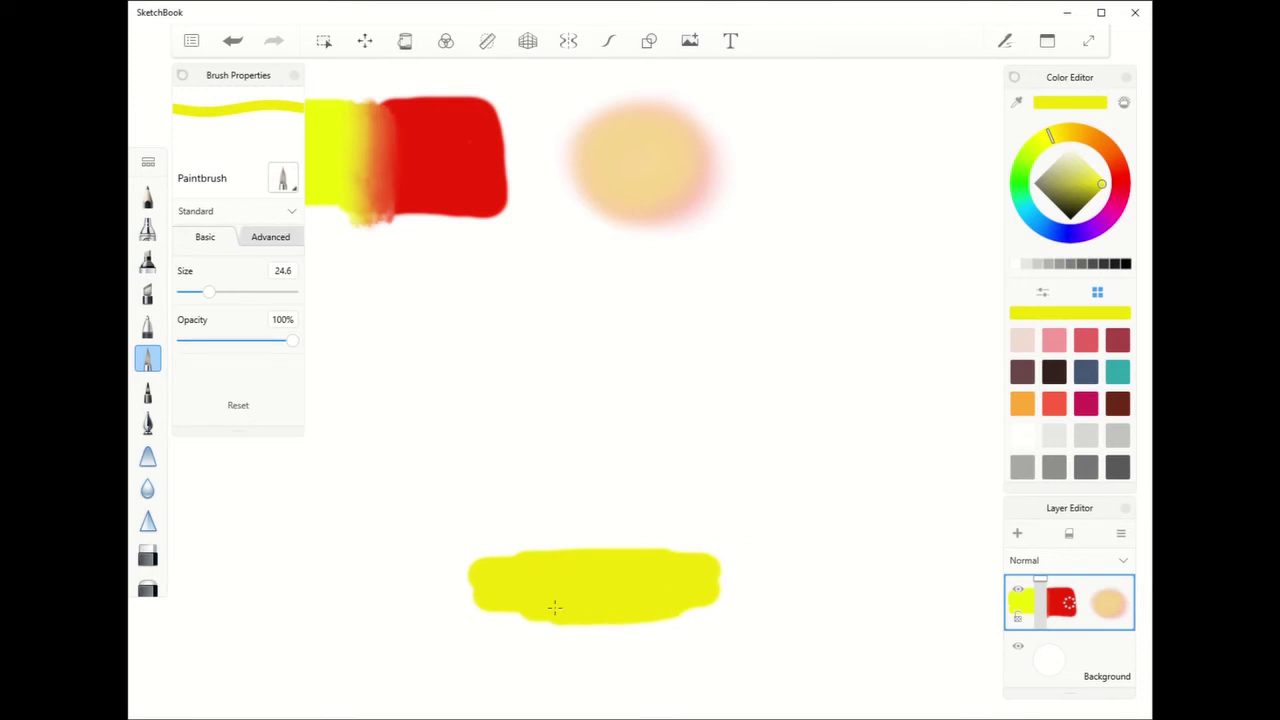
click(1100, 143)
mouse_move(500, 538)
mouse_down()
mouse_move(705, 539)
mouse_move(509, 545)
mouse_move(636, 534)
mouse_move(489, 533)
mouse_move(628, 531)
mouse_move(514, 520)
mouse_move(815, 264)
mouse_move(593, 464)
mouse_move(501, 498)
mouse_move(694, 489)
mouse_move(521, 479)
mouse_move(680, 468)
mouse_move(491, 469)
mouse_move(651, 465)
mouse_up()
Step: Paint magenta, purple and blue stripes stacked upward above the orange one
click(1121, 185)
click(1110, 223)
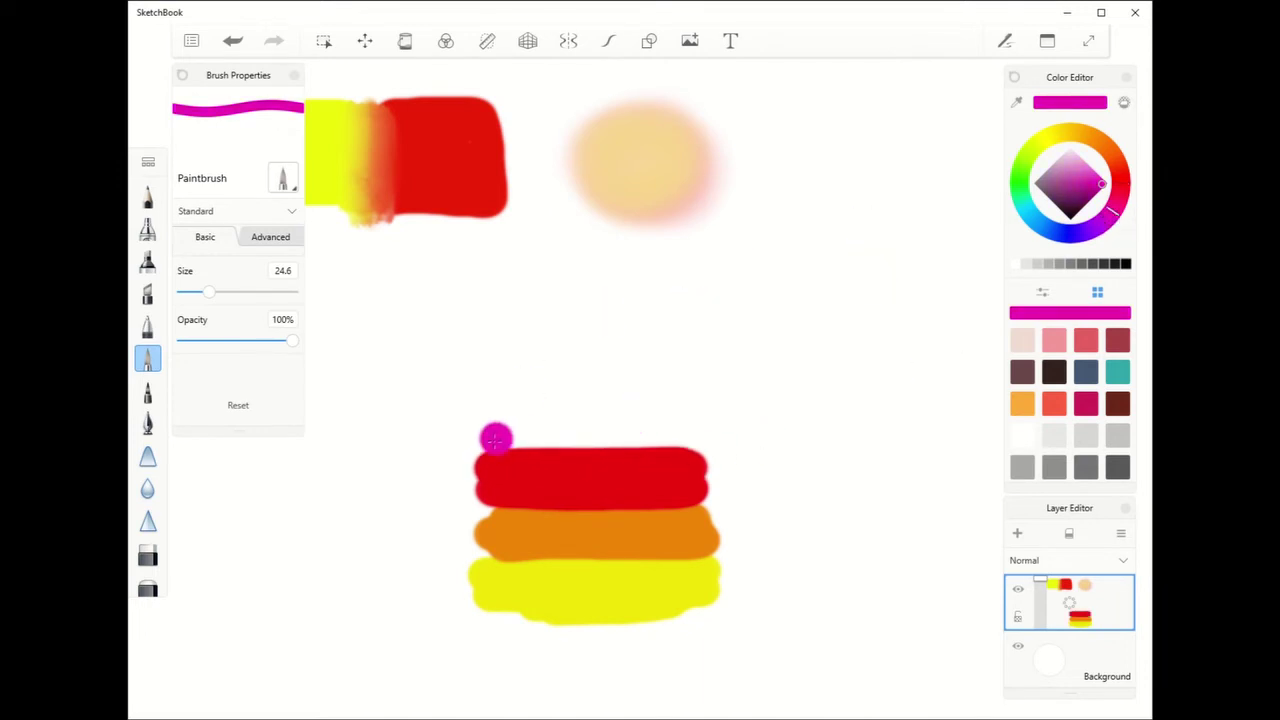
mouse_move(506, 434)
mouse_down()
mouse_move(720, 430)
mouse_move(512, 430)
mouse_move(736, 410)
mouse_move(480, 400)
mouse_move(732, 400)
mouse_up()
drag(1112, 210, 1097, 228)
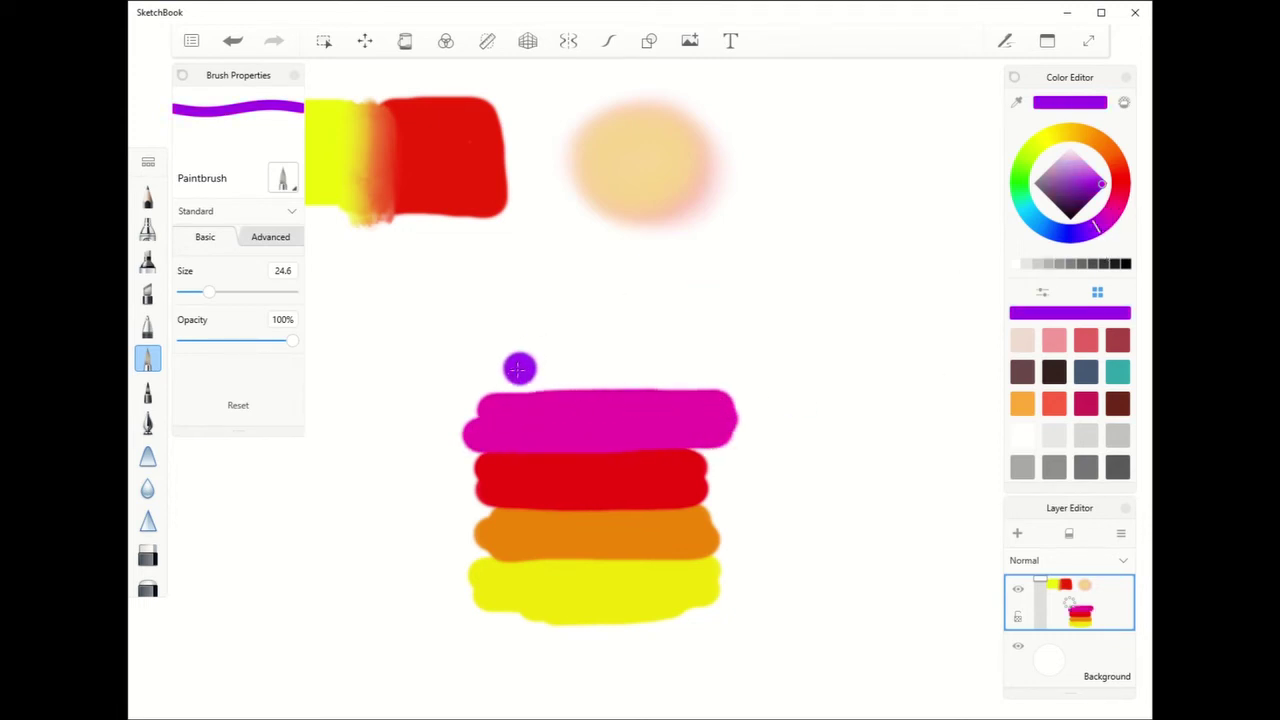
mouse_move(513, 372)
mouse_down()
mouse_move(694, 376)
mouse_move(495, 381)
mouse_move(694, 369)
mouse_move(524, 355)
mouse_move(710, 340)
mouse_up()
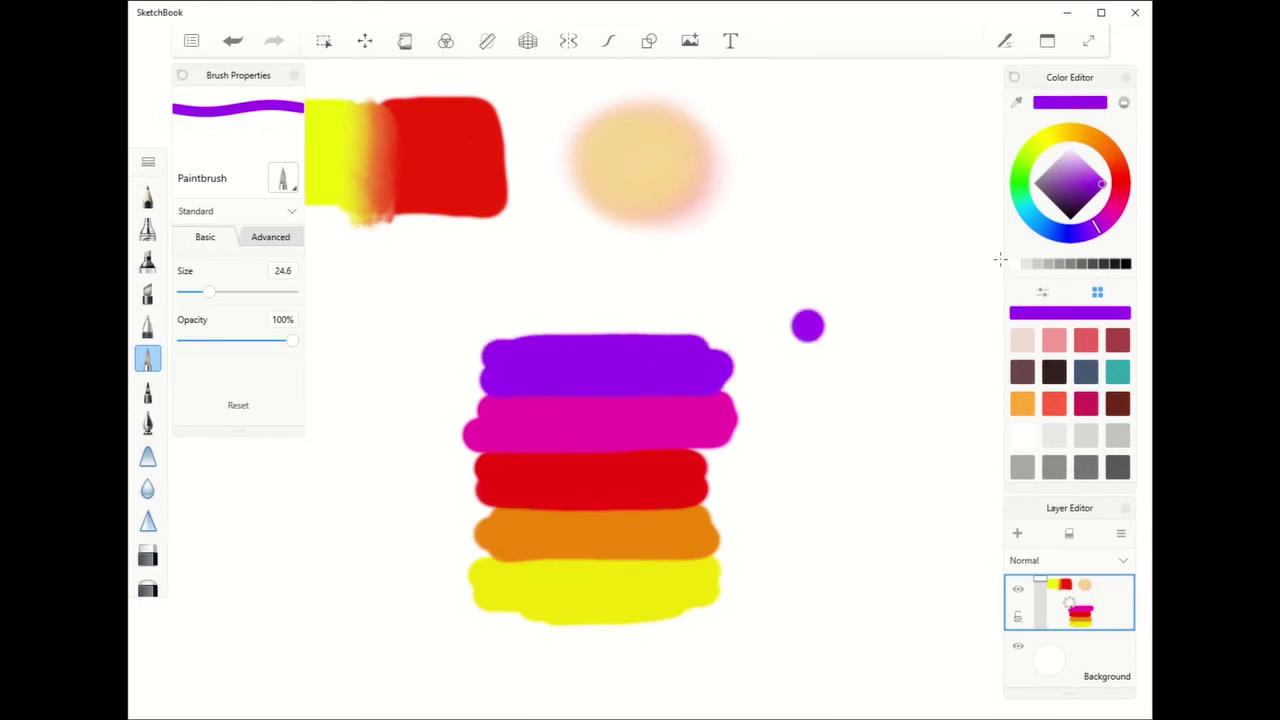
click(1075, 240)
mouse_move(512, 322)
mouse_down()
mouse_move(695, 320)
mouse_move(512, 318)
mouse_move(671, 312)
mouse_move(543, 316)
mouse_move(522, 301)
mouse_move(697, 298)
mouse_move(550, 314)
mouse_move(536, 328)
mouse_move(676, 325)
mouse_up()
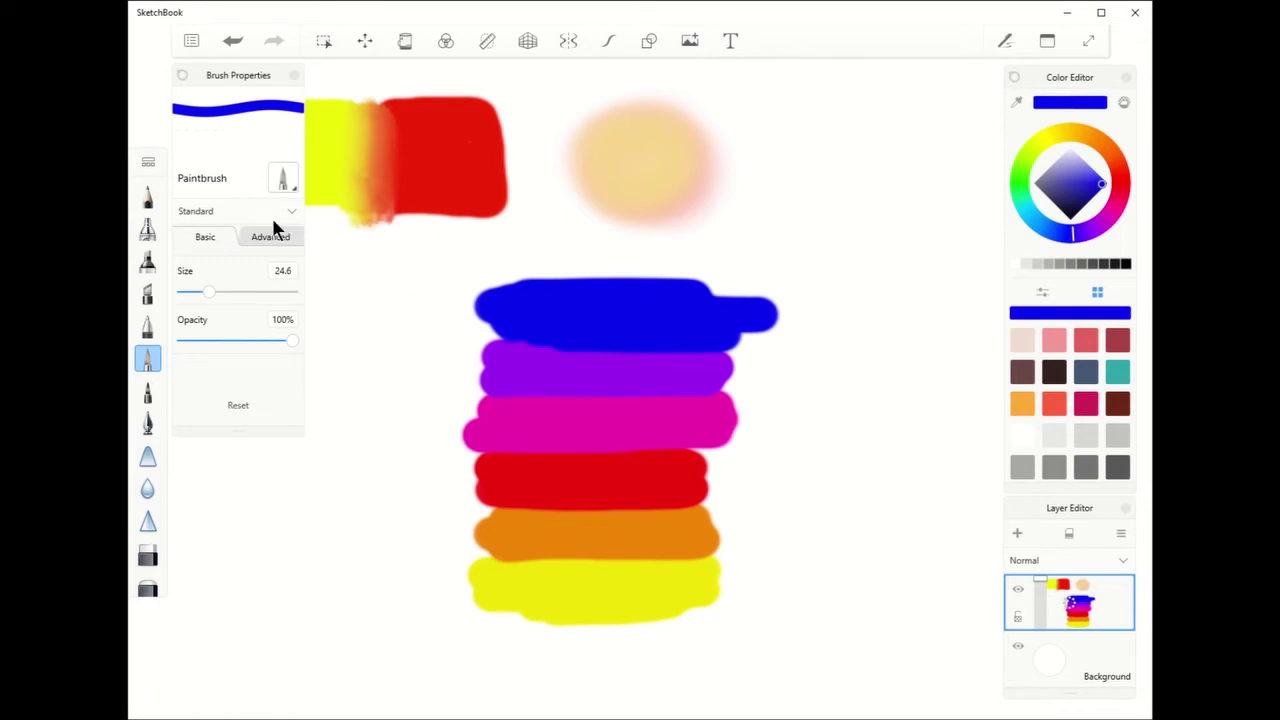
Step: Reselect the Smudge Soft Flat Brush, move its properties beside the library, and set flow to 12%
click(148, 165)
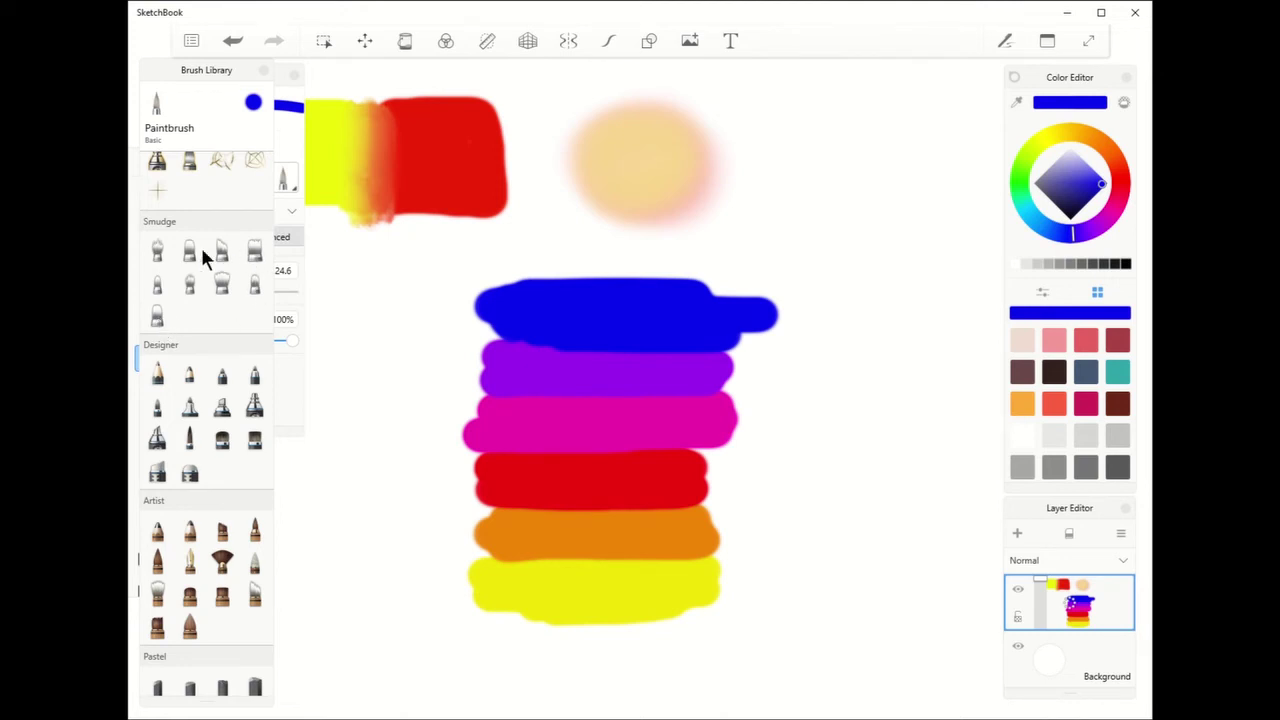
click(158, 316)
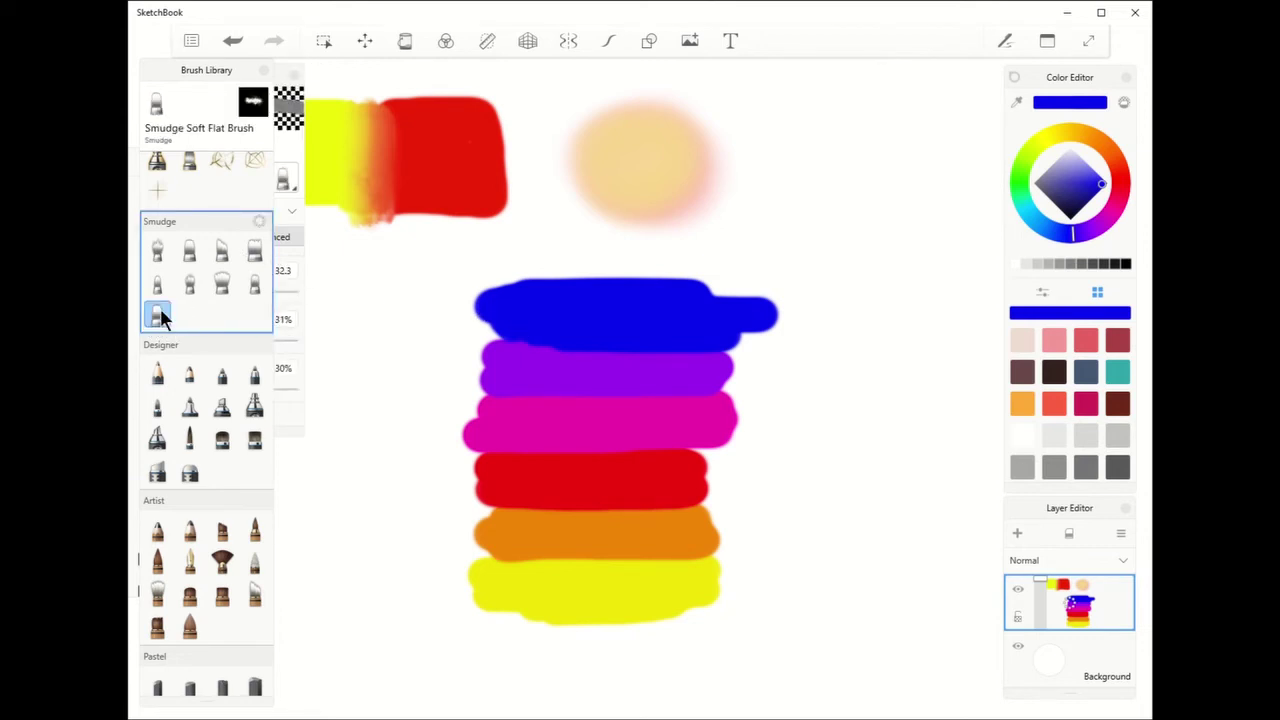
click(160, 312)
drag(230, 76, 930, 85)
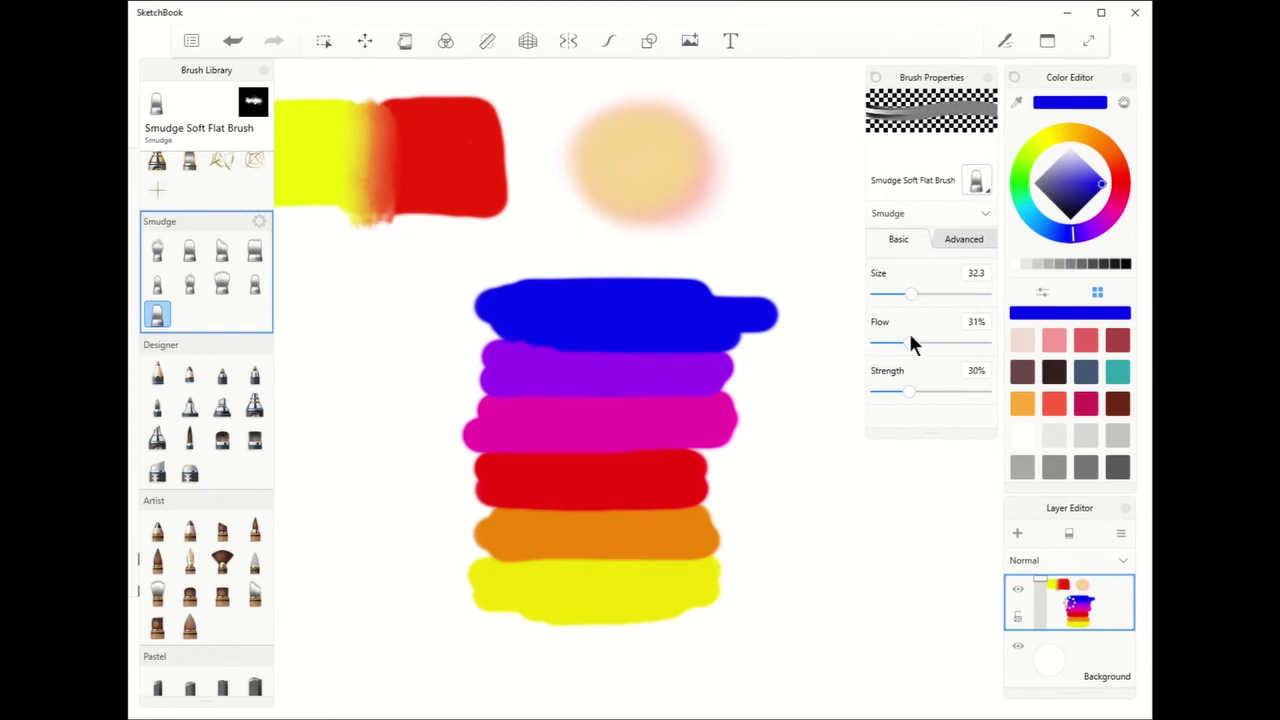
drag(909, 345, 890, 352)
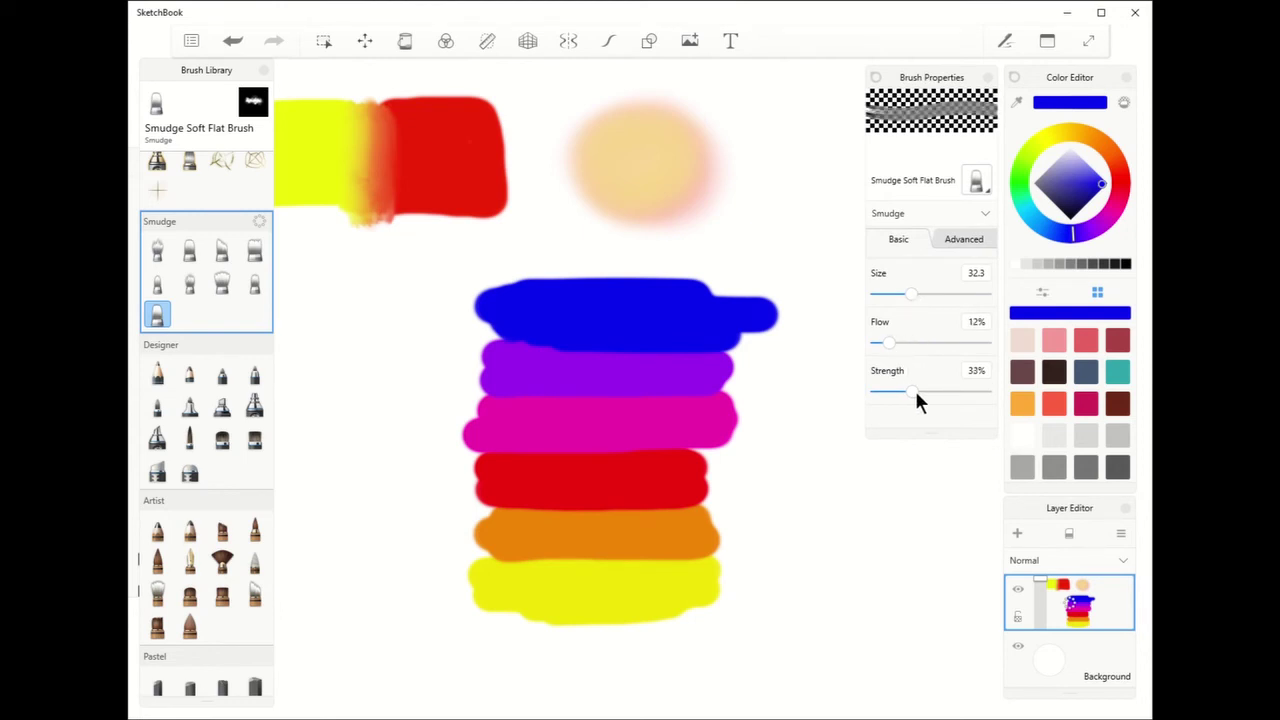
Step: Set smudge strength to 62% and smear the orange–yellow and red–orange stripe borders
drag(918, 400, 925, 398)
mouse_move(580, 562)
mouse_down()
mouse_move(520, 562)
mouse_move(674, 558)
mouse_move(510, 557)
mouse_move(690, 560)
mouse_move(571, 557)
mouse_move(671, 560)
mouse_move(534, 571)
mouse_up()
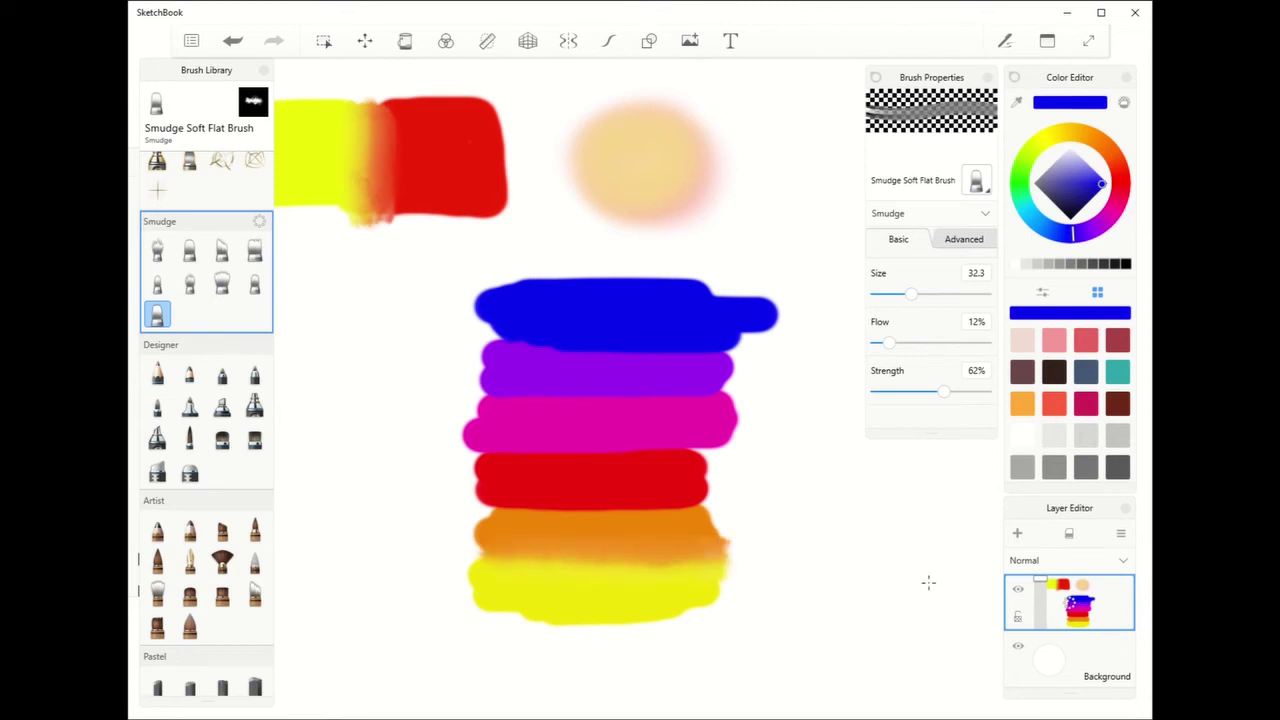
mouse_move(515, 510)
mouse_down()
mouse_move(610, 510)
mouse_move(497, 506)
mouse_move(668, 508)
mouse_move(500, 507)
mouse_move(650, 504)
mouse_move(506, 510)
mouse_move(627, 519)
mouse_move(523, 527)
mouse_move(688, 514)
mouse_move(597, 506)
mouse_up()
drag(506, 508, 609, 502)
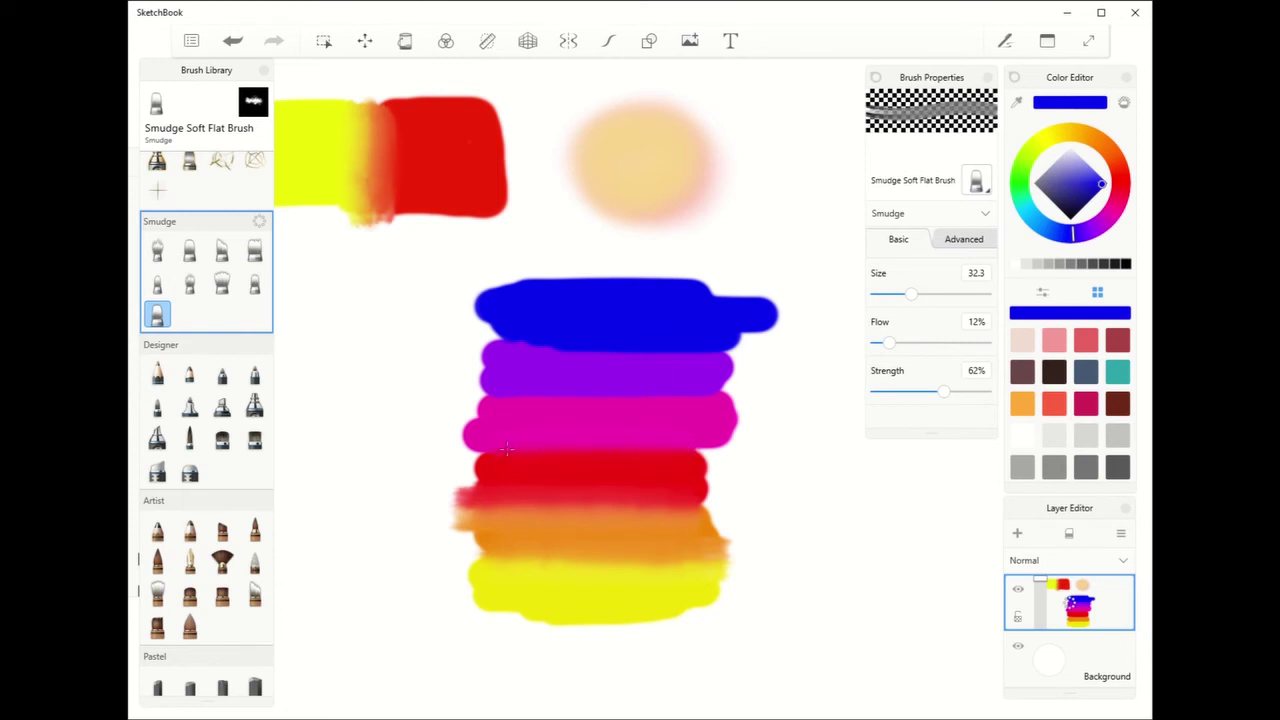
Step: Smudge the magenta-red, blue-purple, purple-magenta, red-orange and orange-yellow borders into soft blends
drag(460, 455, 634, 450)
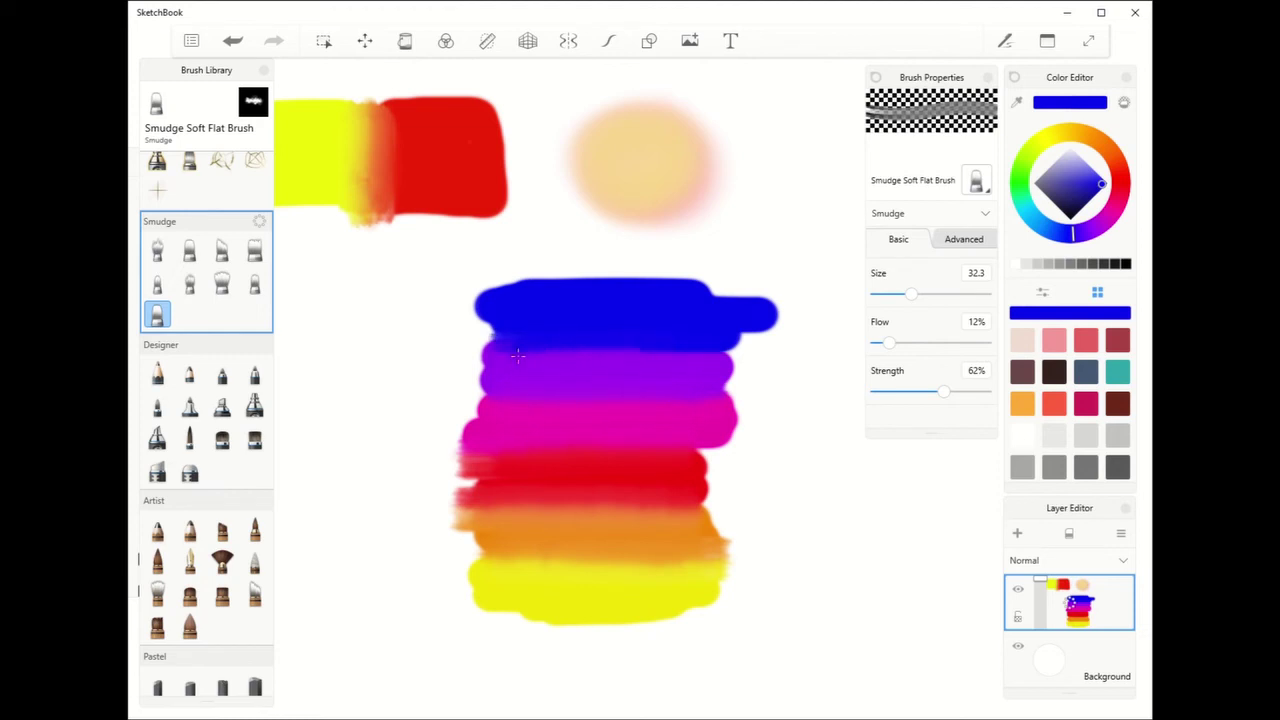
drag(559, 353, 522, 351)
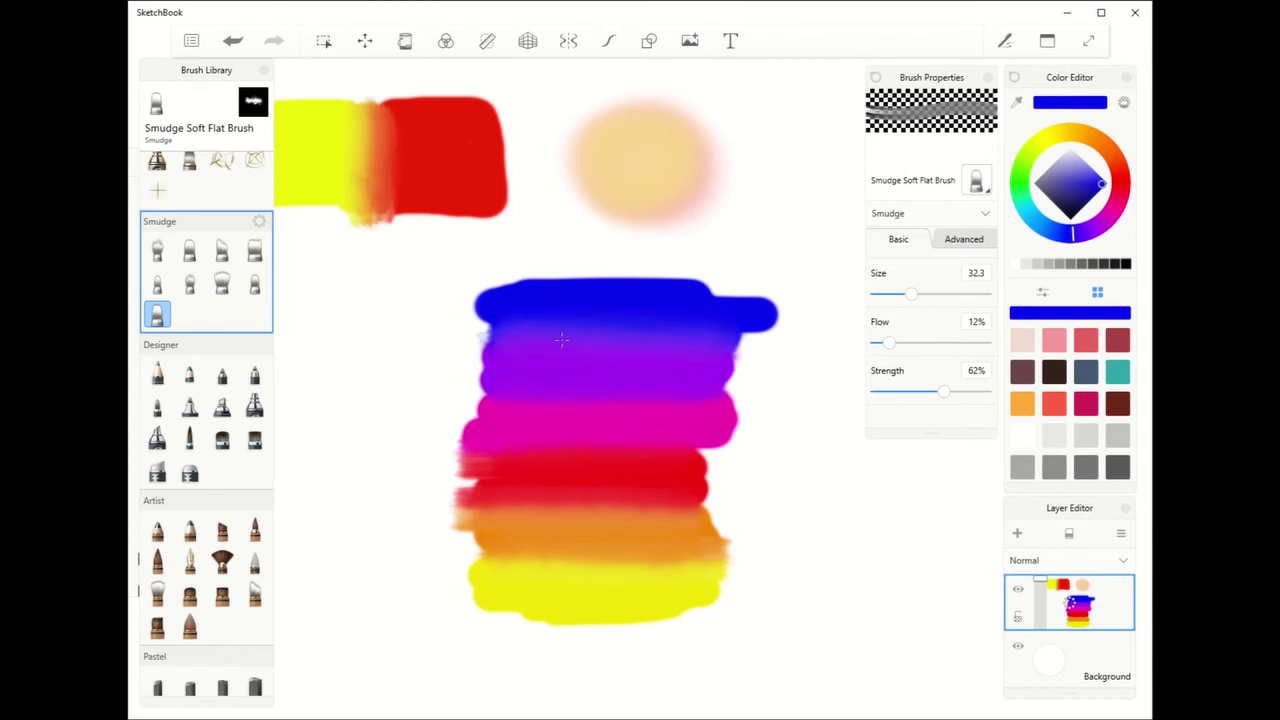
drag(591, 339, 745, 345)
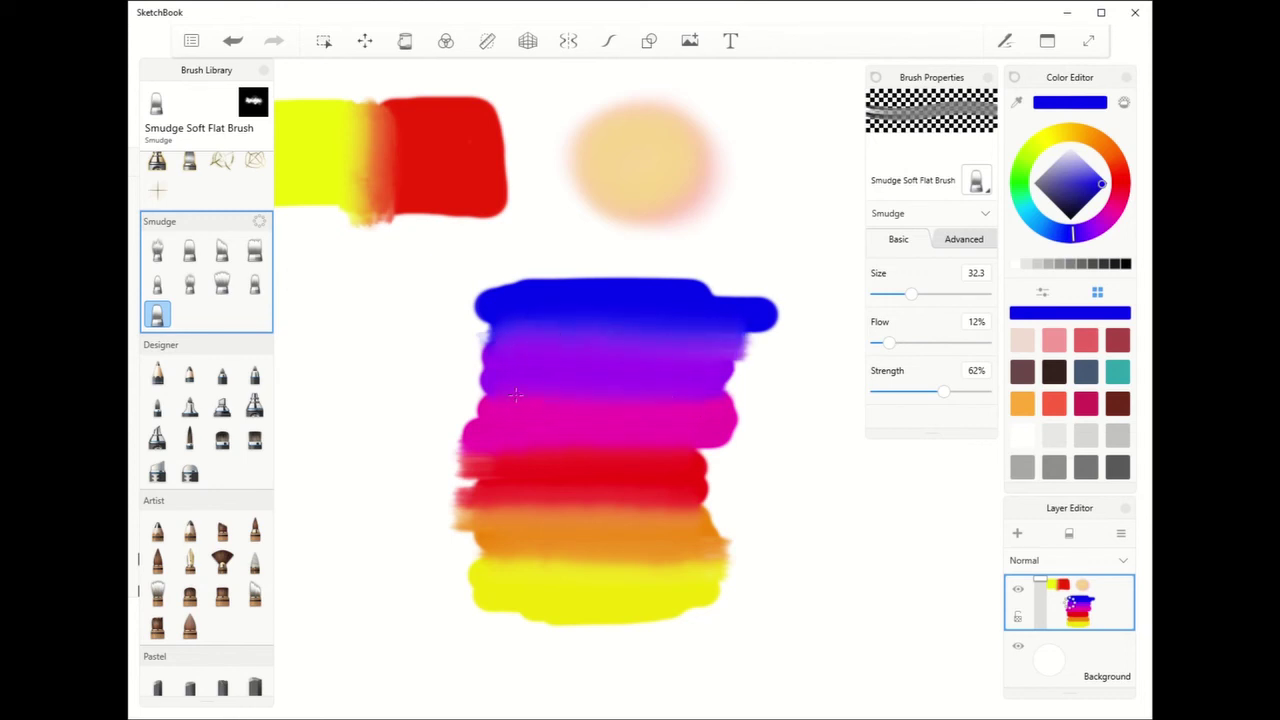
drag(562, 406, 735, 400)
drag(616, 388, 734, 388)
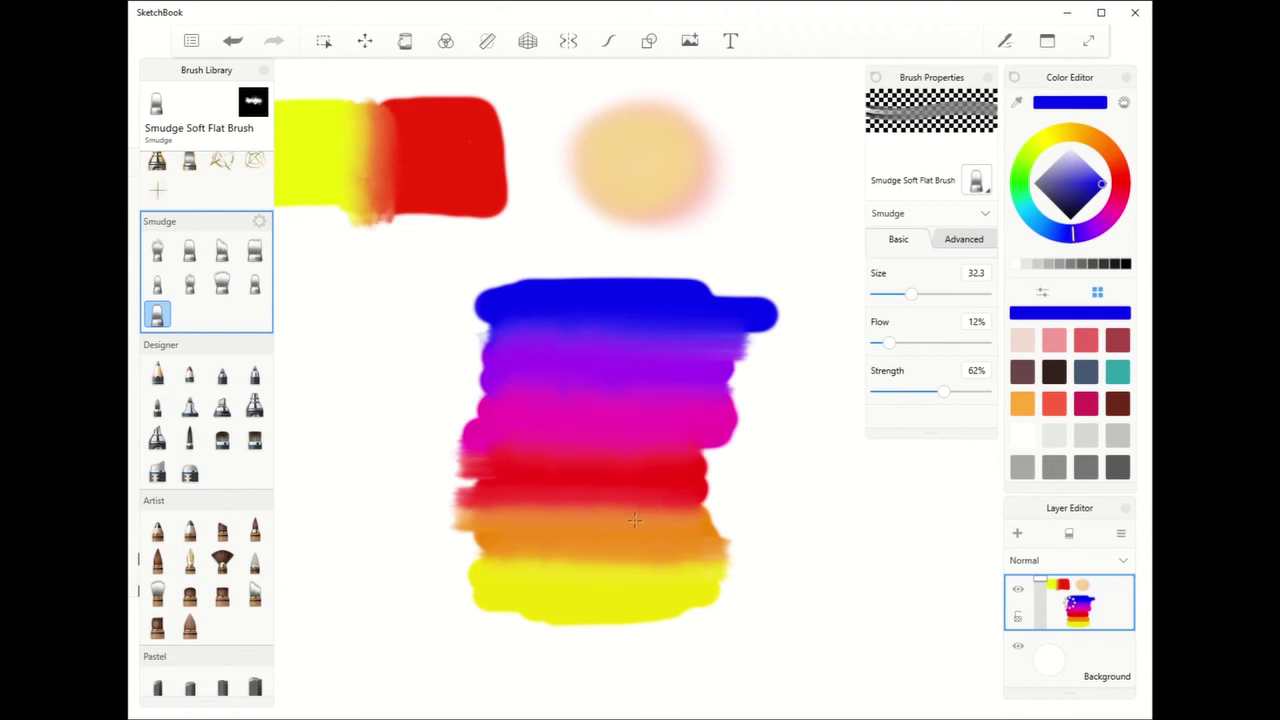
mouse_move(634, 519)
mouse_down()
mouse_move(518, 522)
mouse_move(582, 512)
mouse_move(574, 504)
mouse_move(687, 504)
mouse_move(623, 485)
mouse_move(676, 485)
mouse_move(633, 486)
mouse_move(663, 510)
mouse_move(647, 519)
mouse_move(549, 511)
mouse_move(665, 492)
mouse_up()
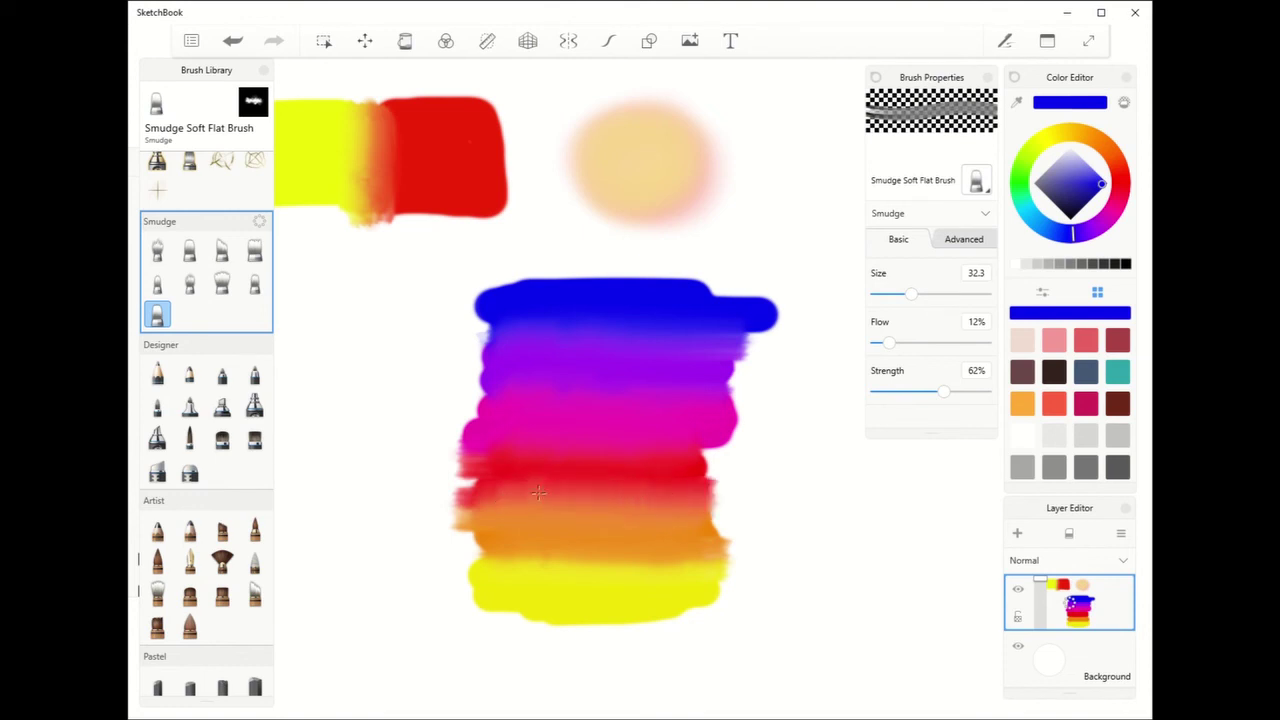
mouse_move(500, 579)
mouse_down()
mouse_move(698, 570)
mouse_move(559, 565)
mouse_move(643, 542)
mouse_move(496, 548)
mouse_move(550, 559)
mouse_move(532, 573)
mouse_move(550, 564)
mouse_move(484, 554)
mouse_move(640, 537)
mouse_up()
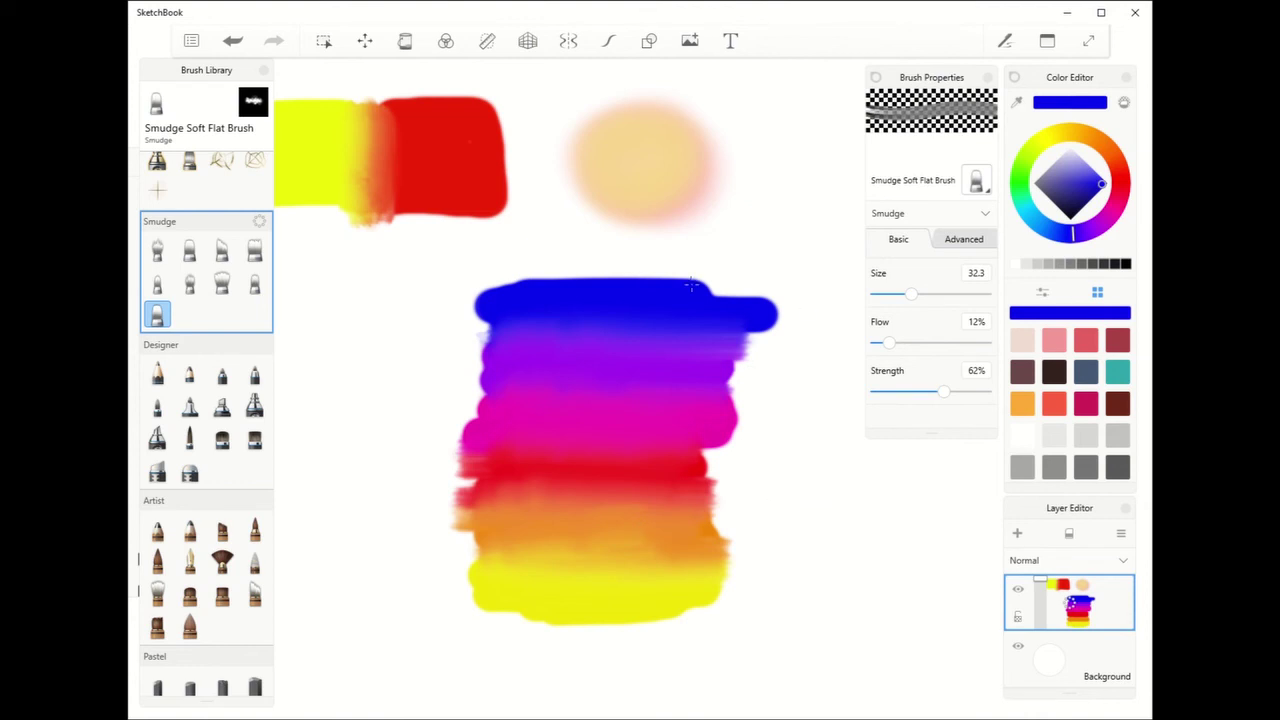
Step: Switch to the Pastel Super Soft Blender brush with a golden yellow colour
click(987, 77)
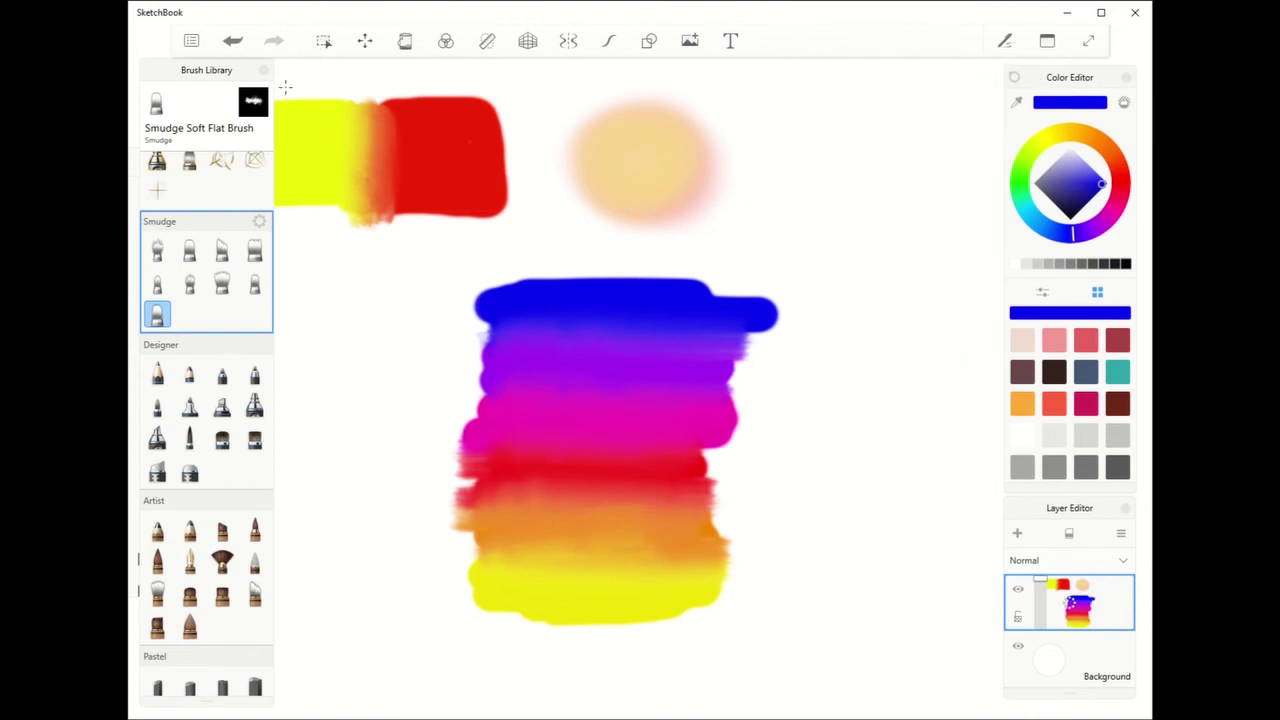
scroll(196, 340, down, 3)
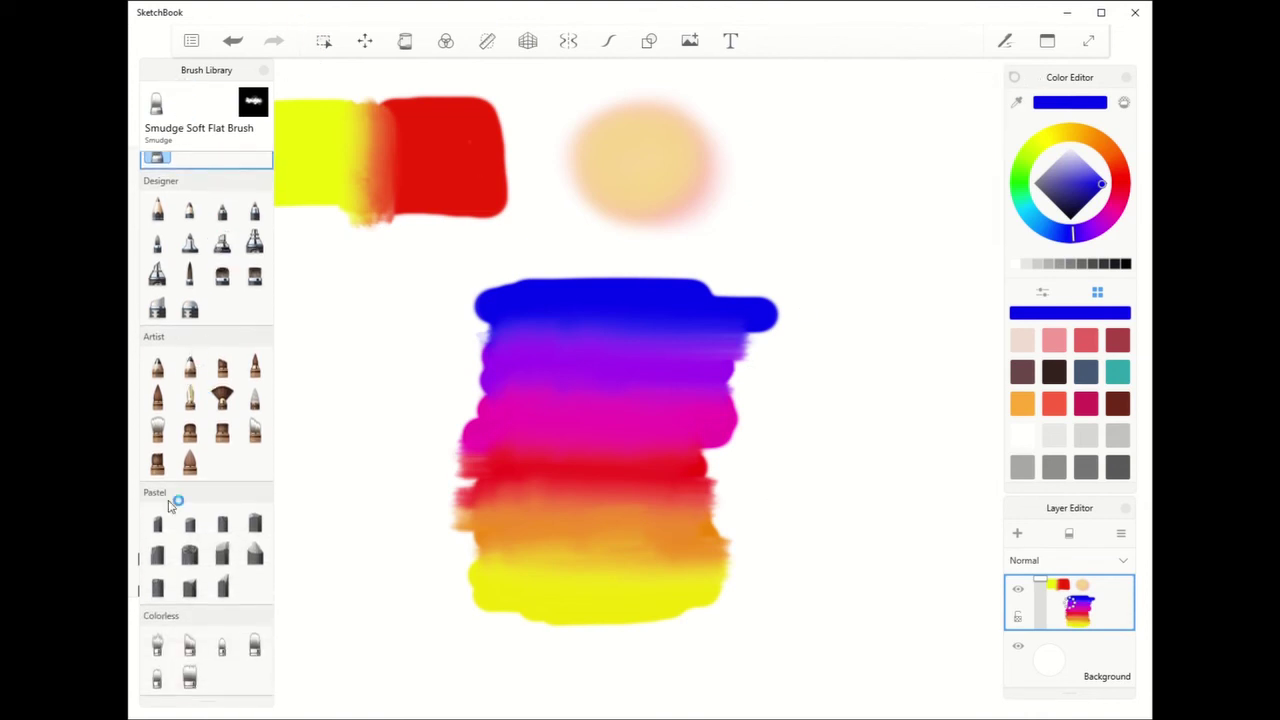
click(157, 522)
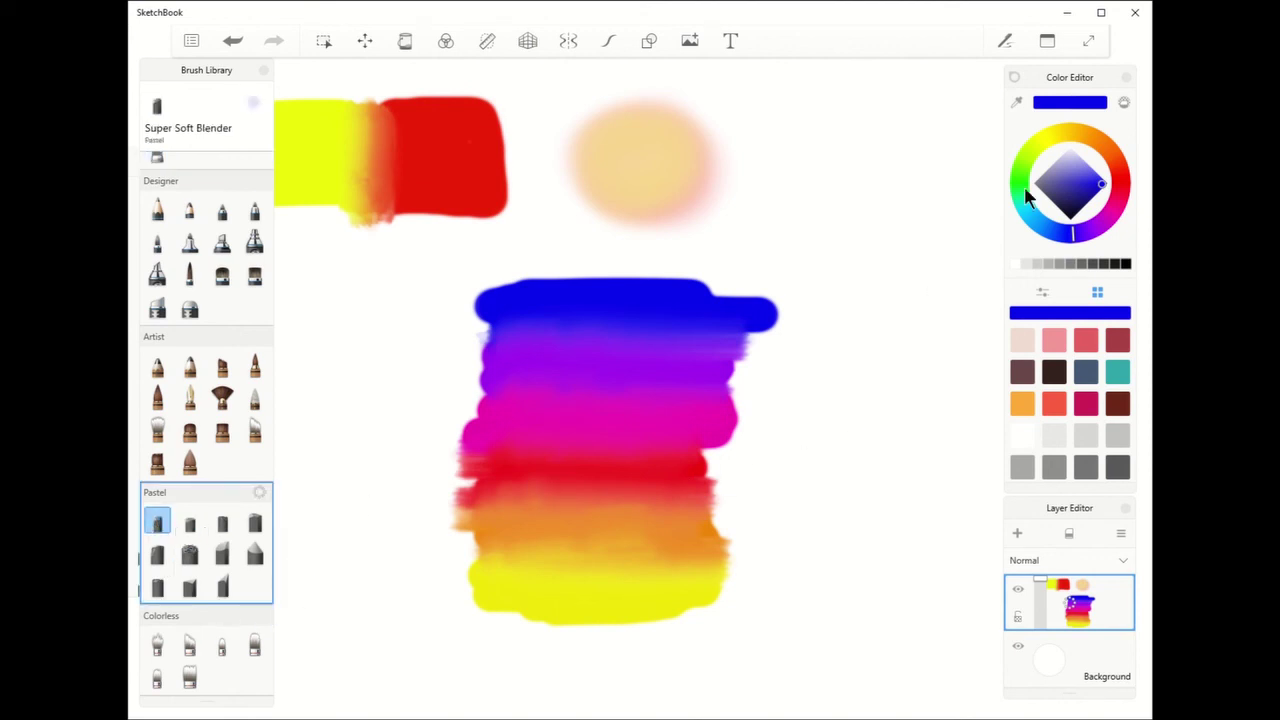
click(1049, 137)
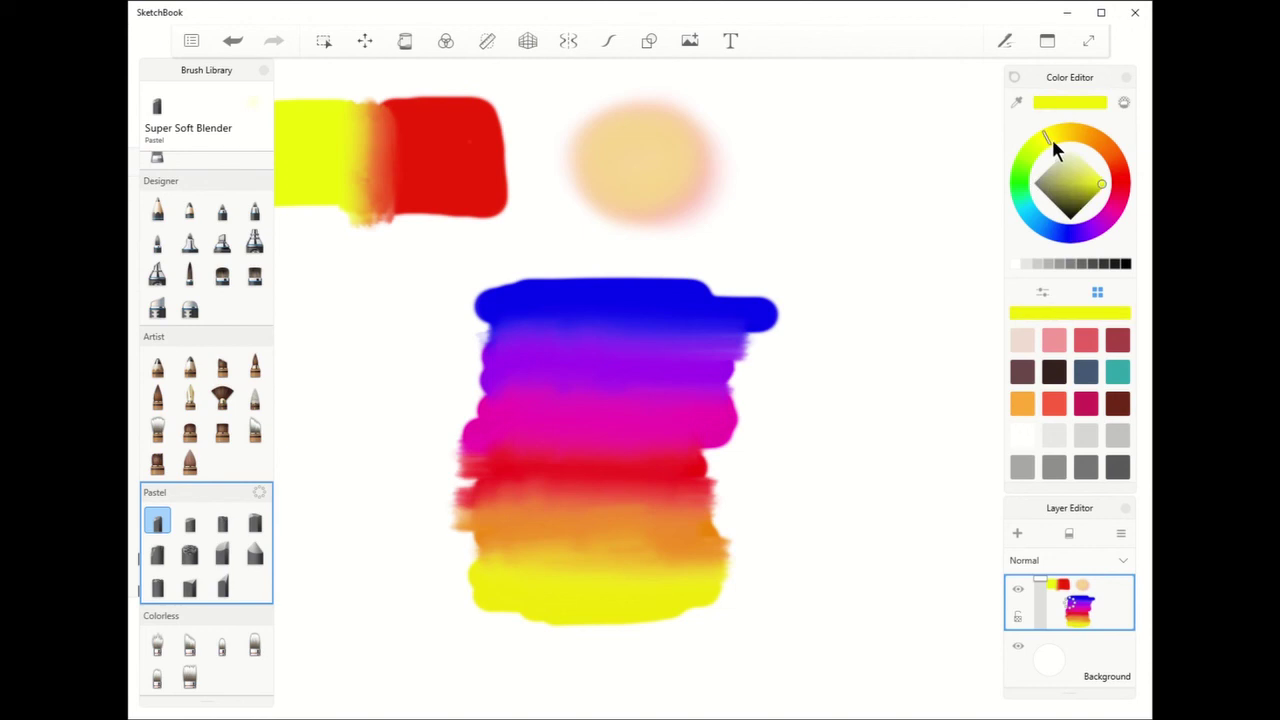
drag(1051, 136, 1069, 131)
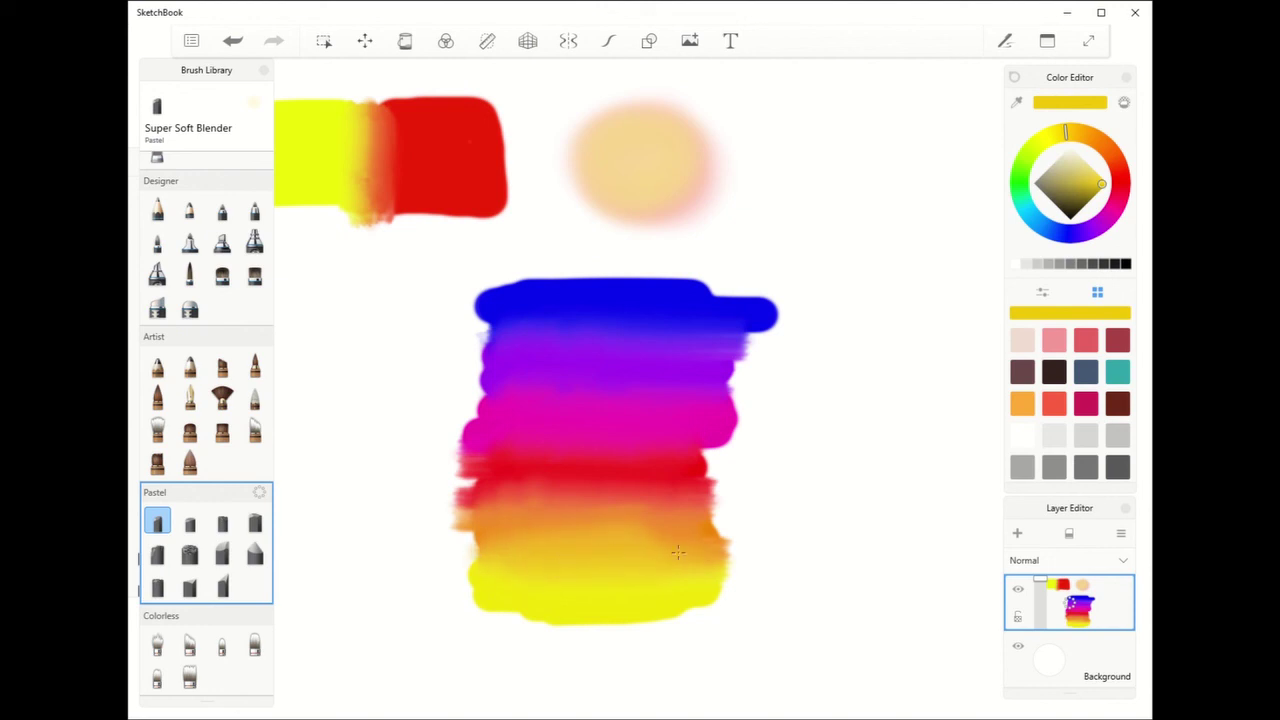
Step: Brush soft red into the orange stripe and crimson-pink over the magenta stripe's left edge
click(1114, 157)
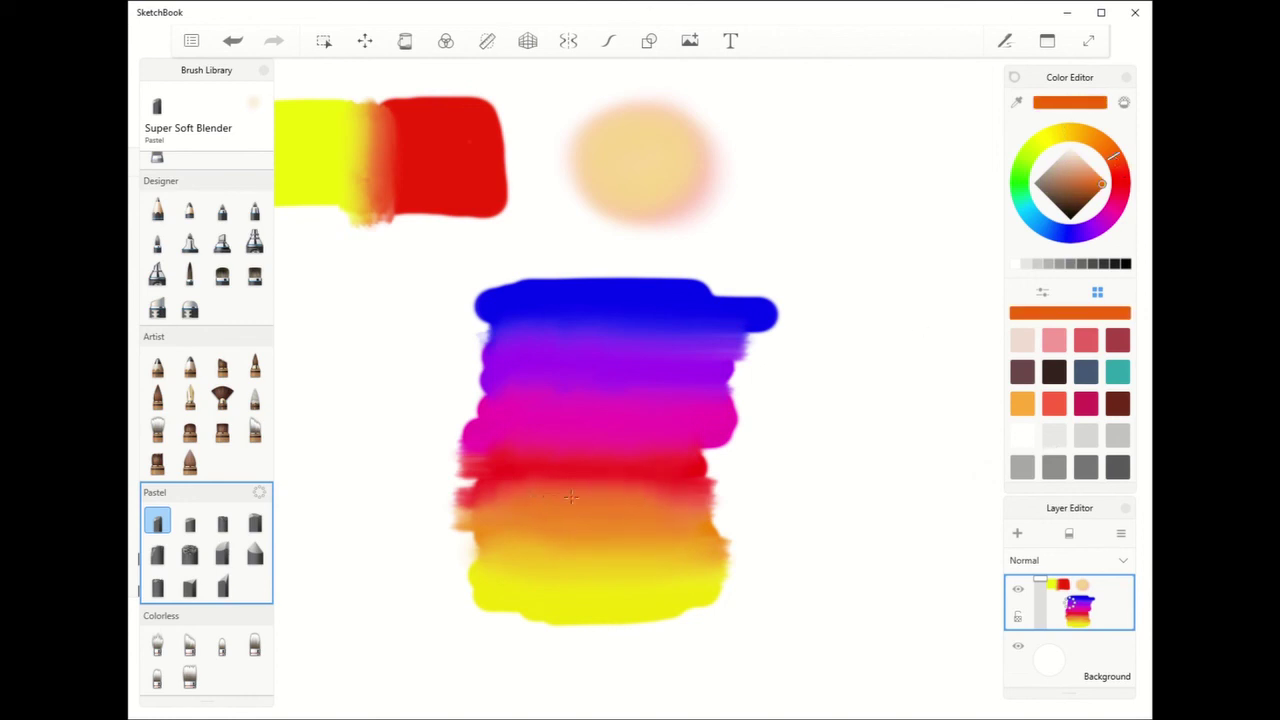
click(1124, 182)
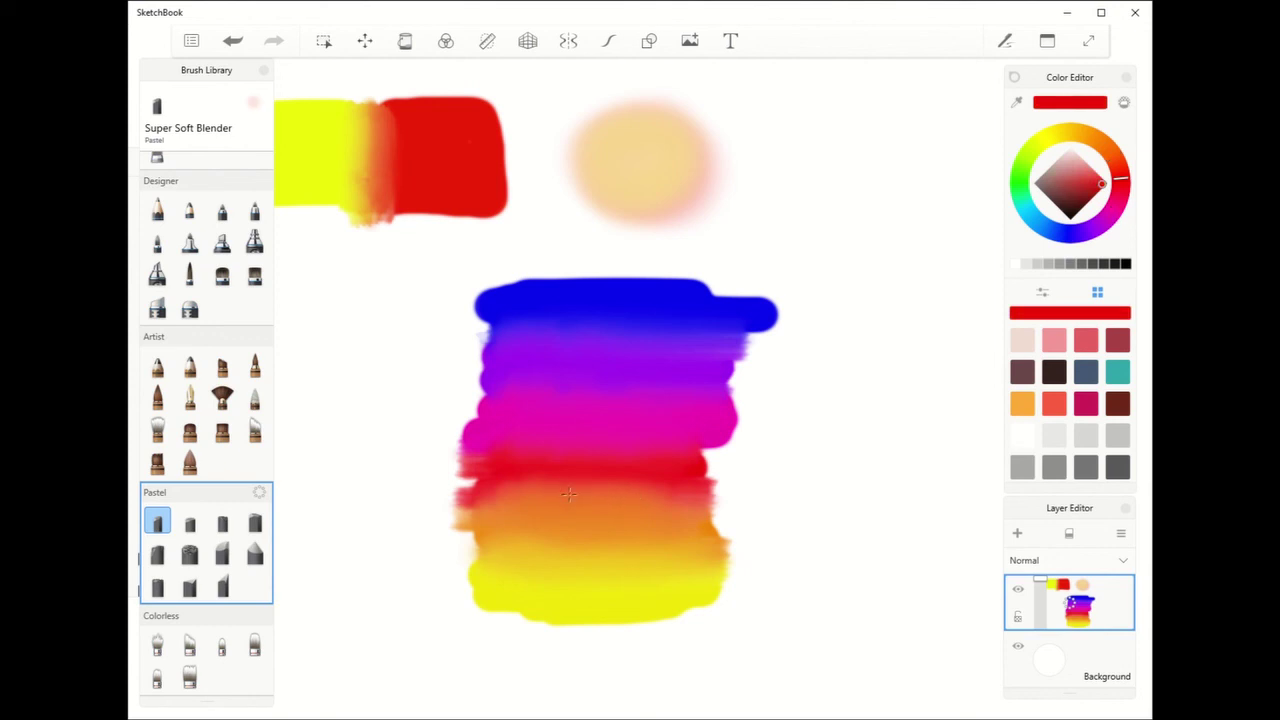
drag(568, 494, 540, 491)
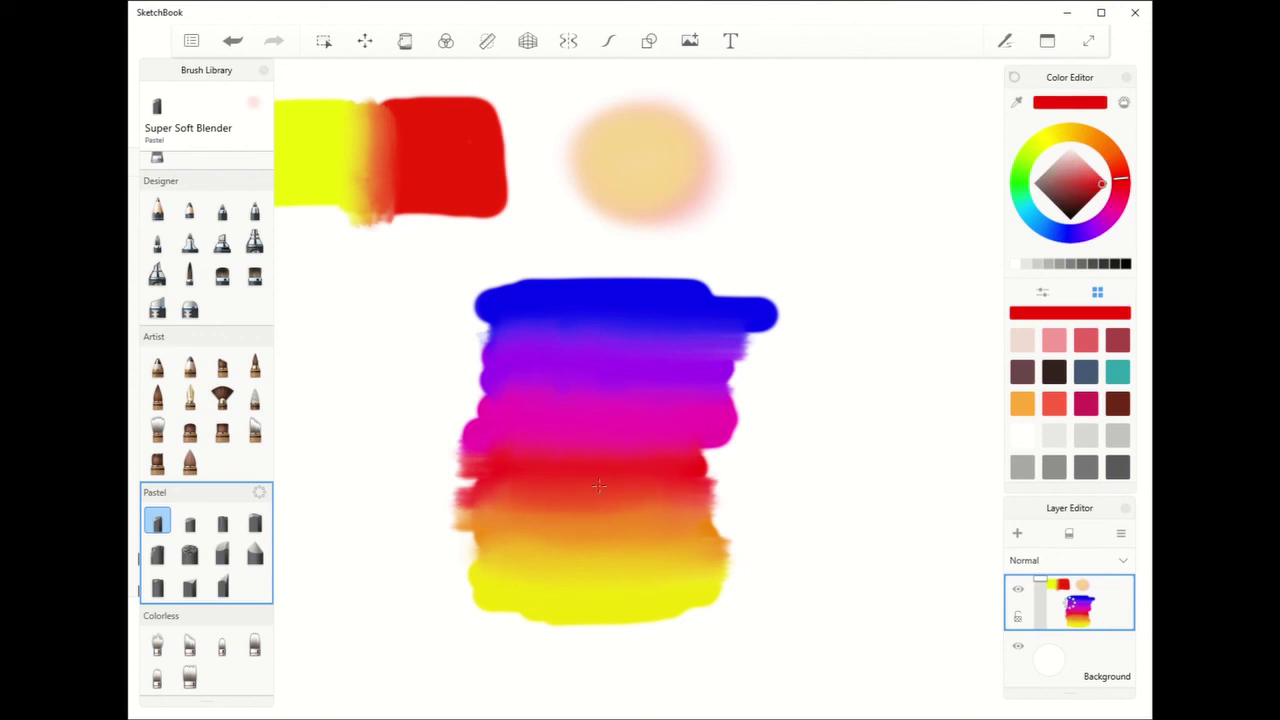
click(1106, 147)
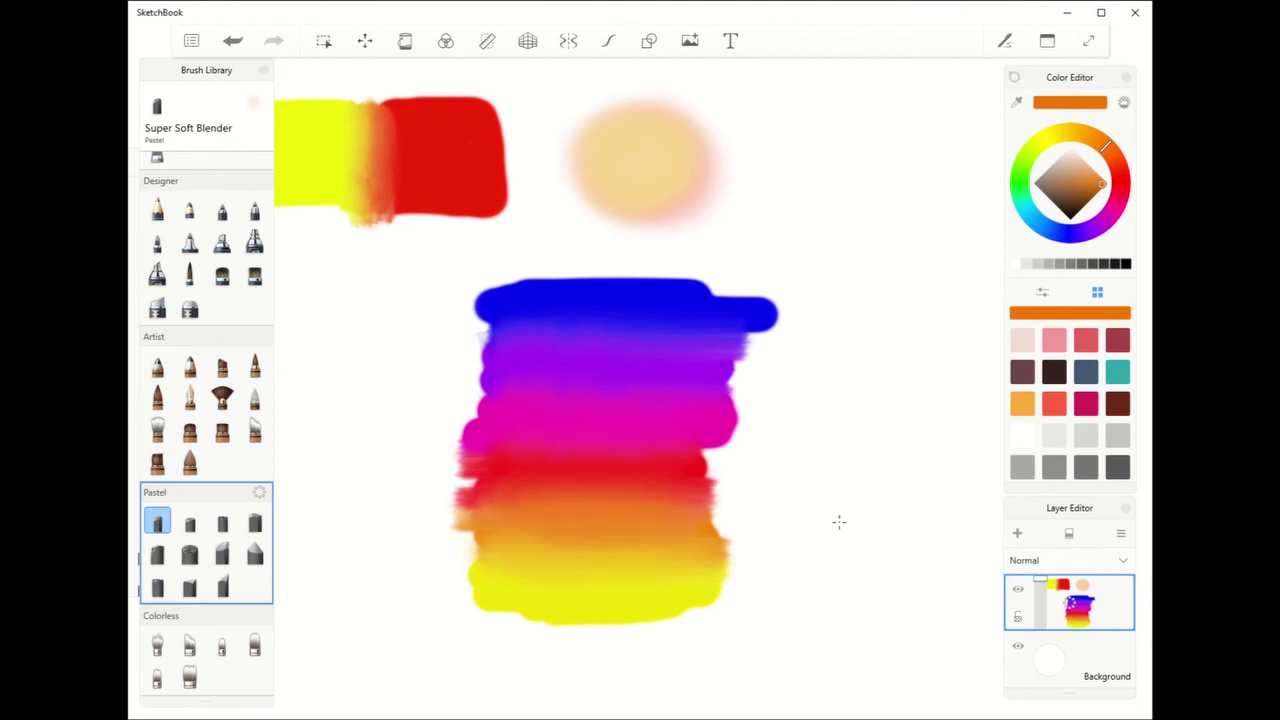
click(1120, 194)
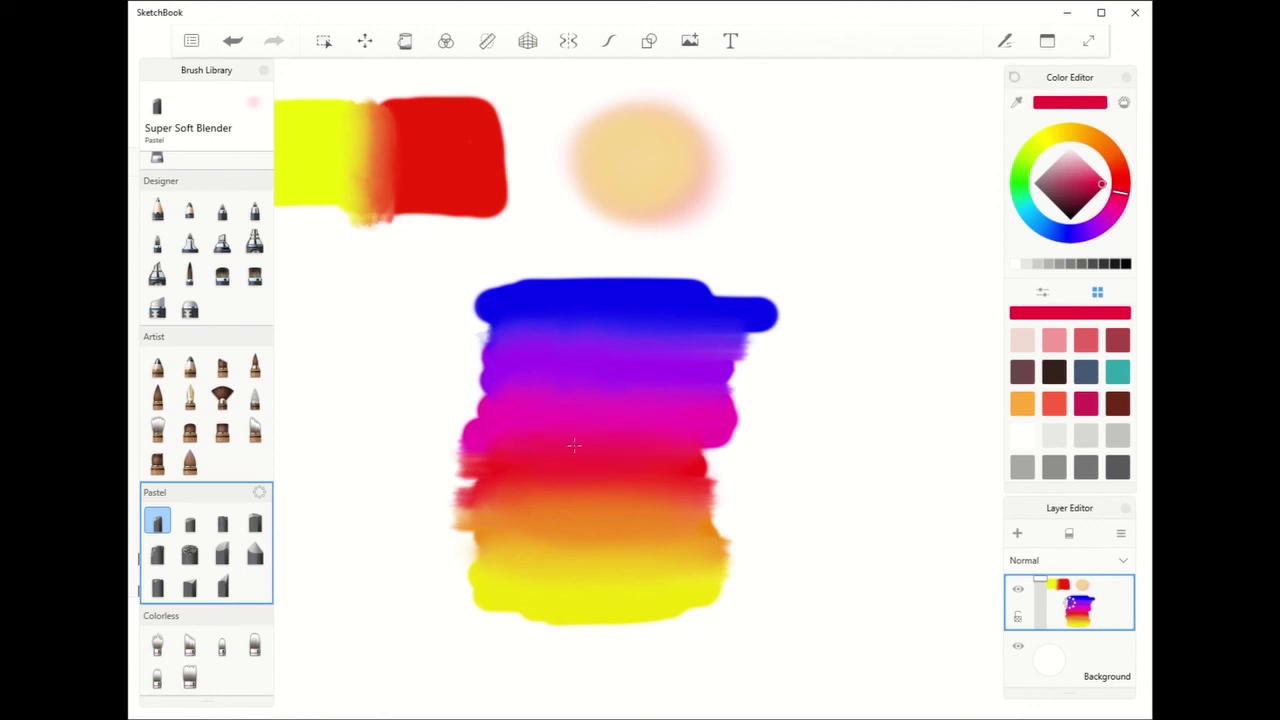
drag(455, 420, 519, 428)
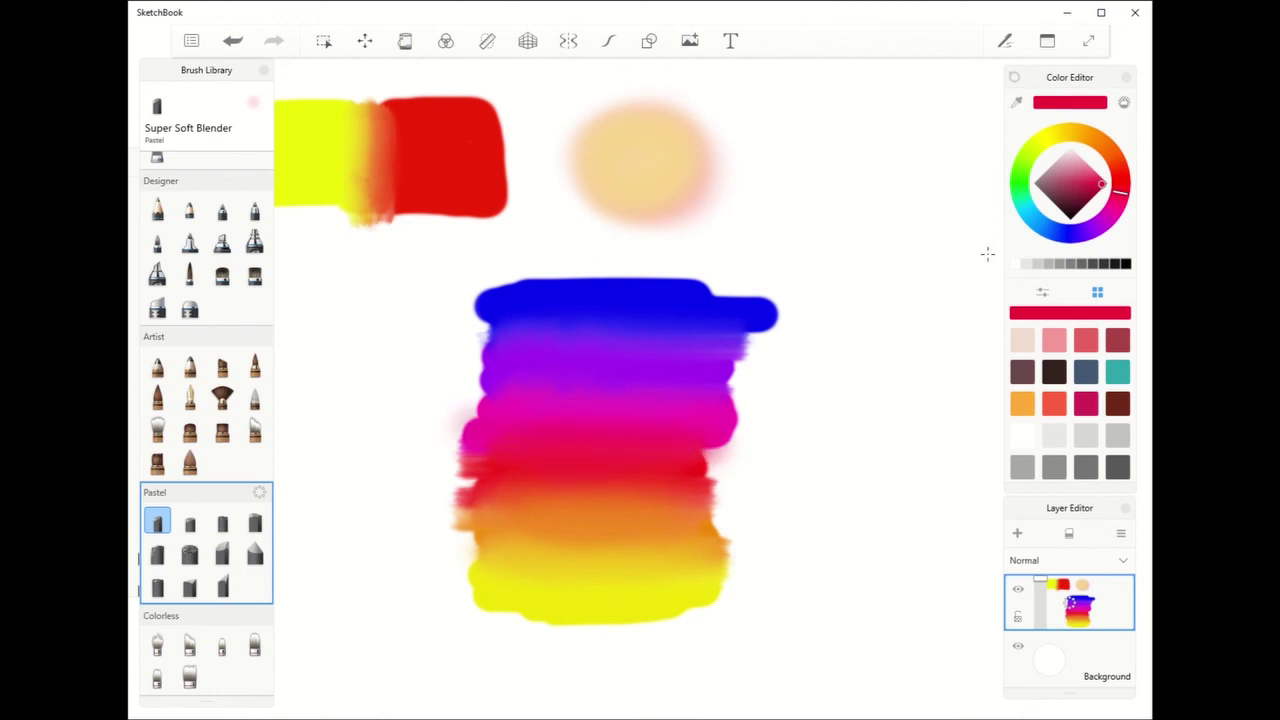
Step: Dab purple beside the magenta stripe and blue-violet by the blue stripe, smoothing its top edge
click(1117, 219)
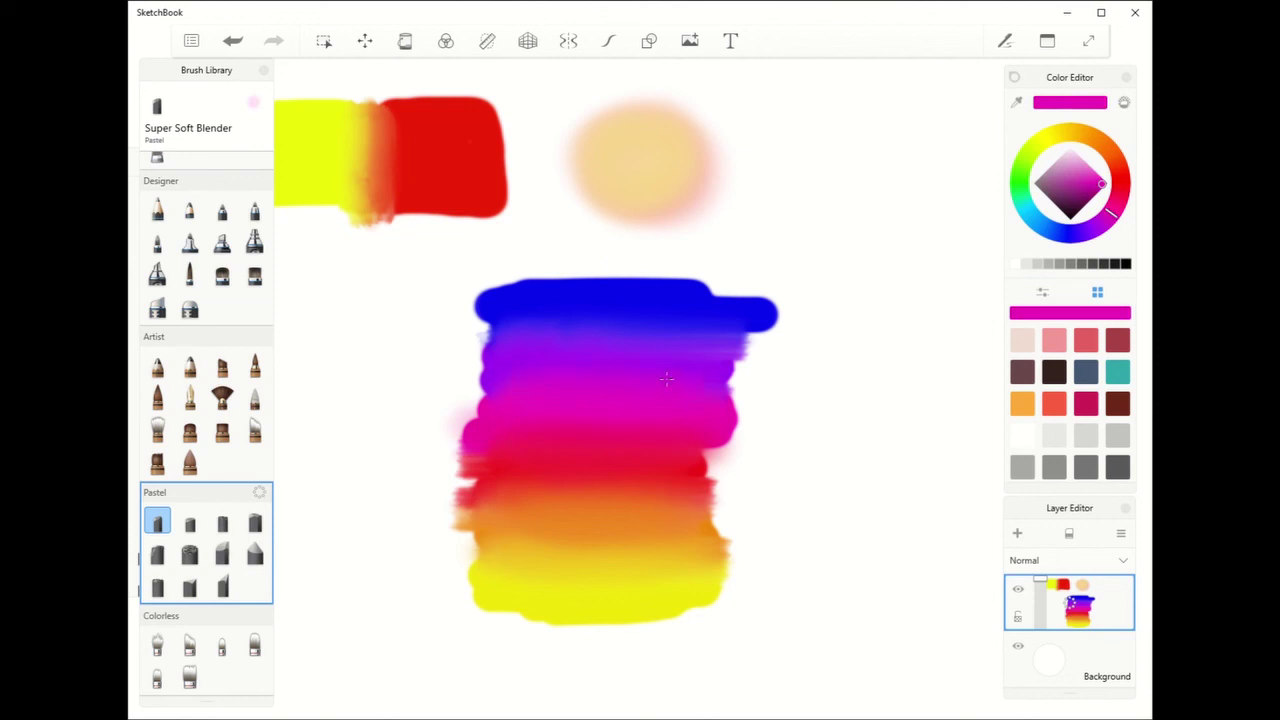
click(1107, 232)
click(755, 380)
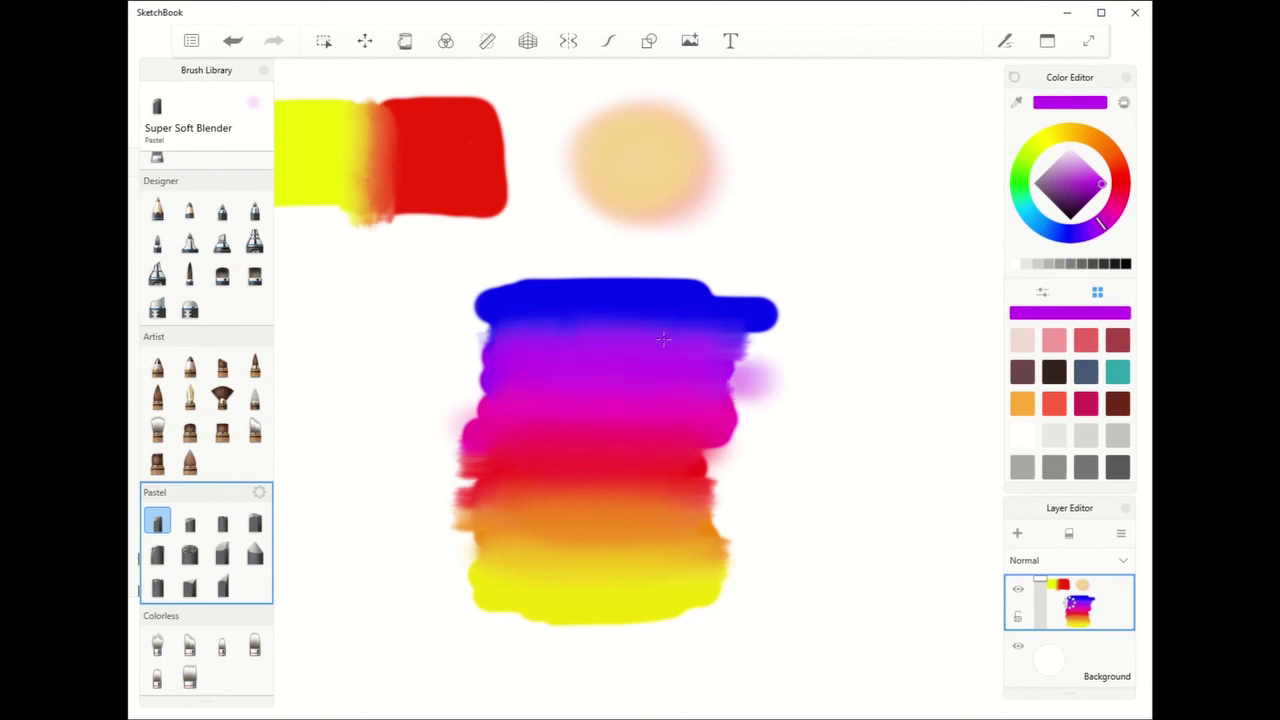
click(1085, 233)
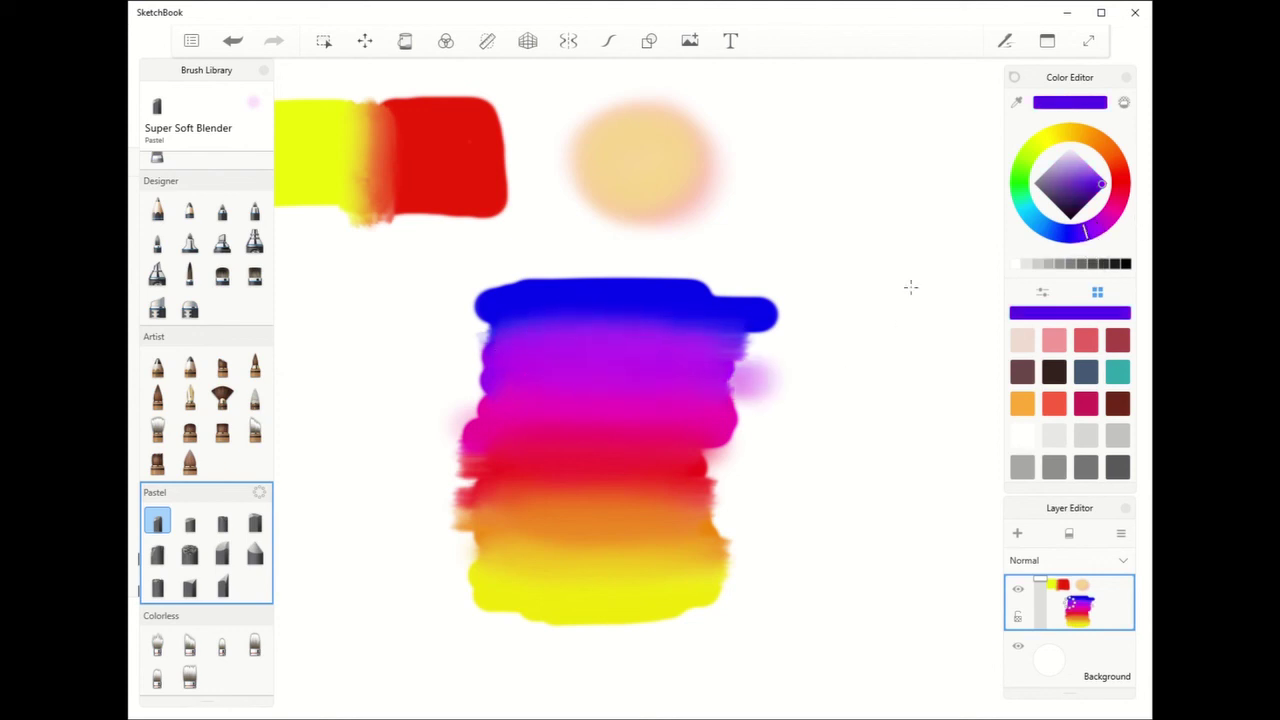
click(760, 340)
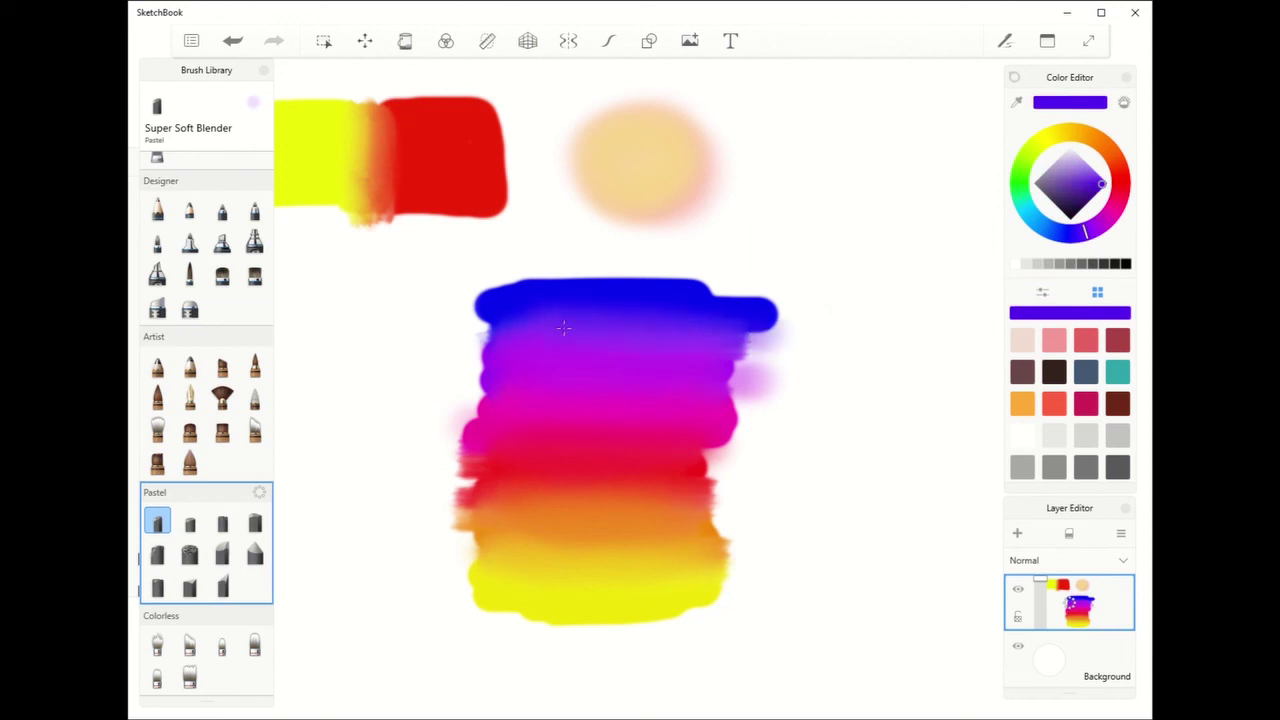
drag(547, 307, 780, 290)
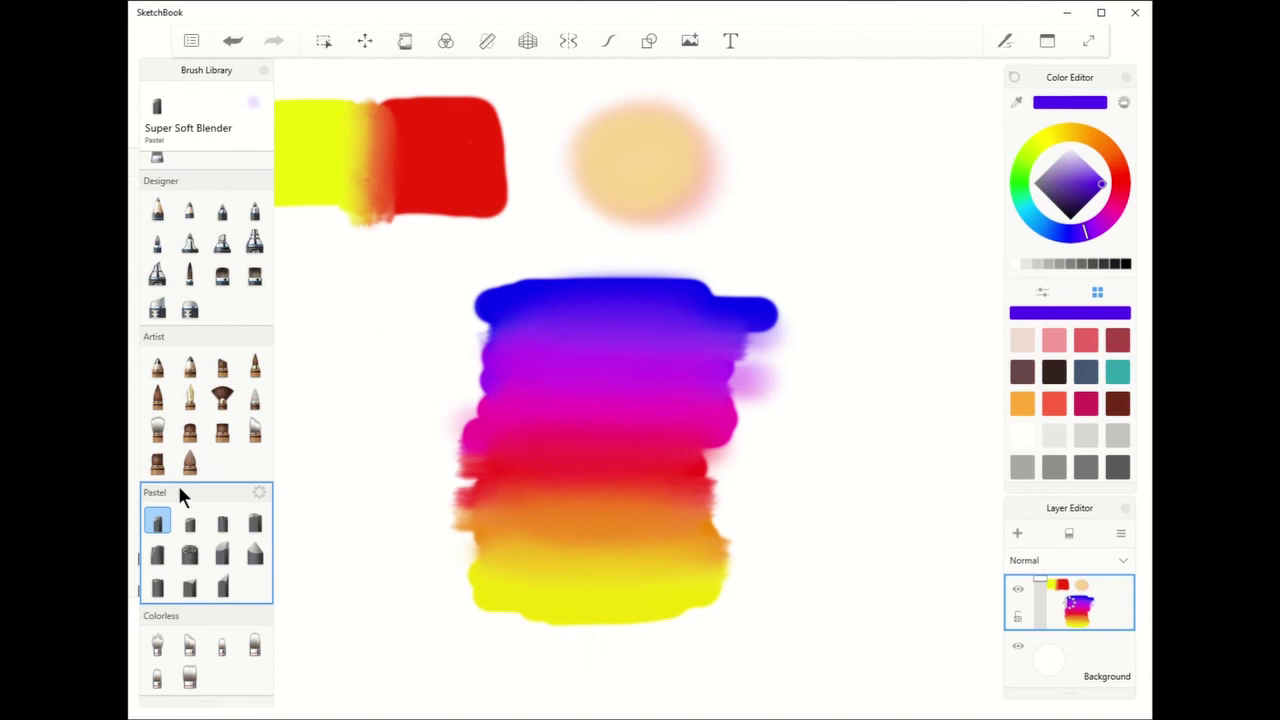
scroll(178, 491, up, 5)
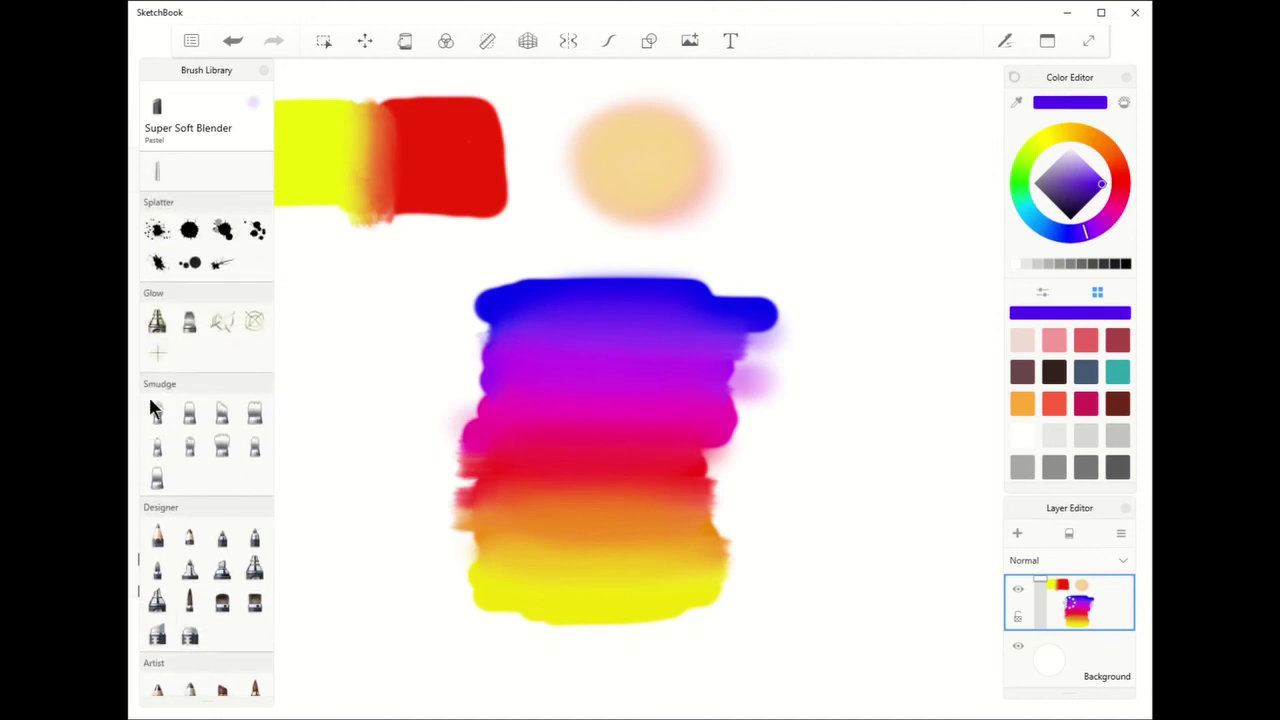
scroll(155, 487, up, 10)
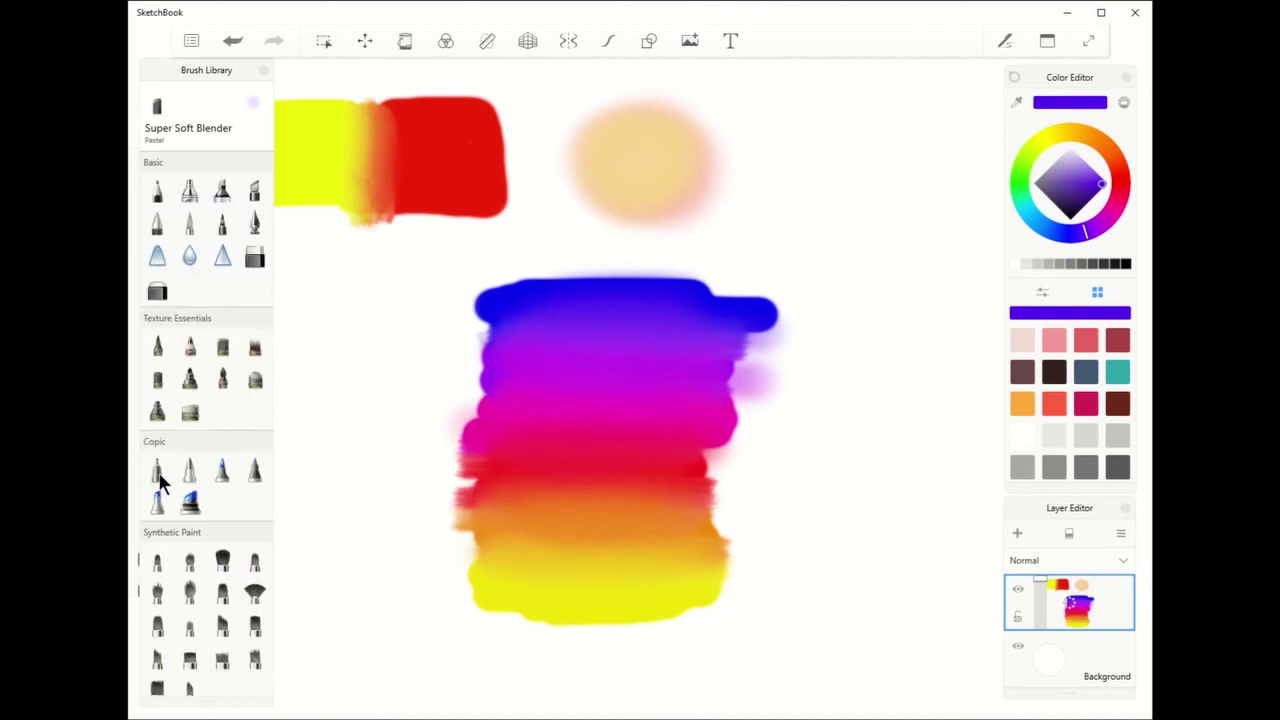